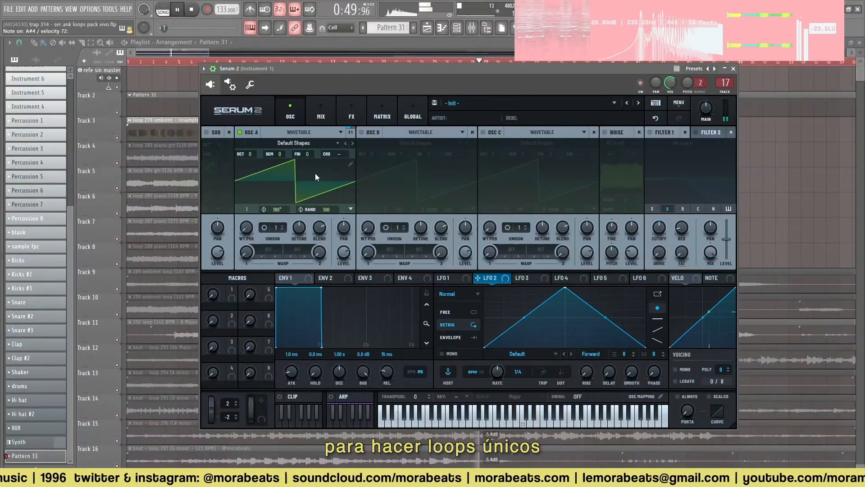
Load the DudaChoir wavetable from the Vowel category into Osc A
left_click(315, 142)
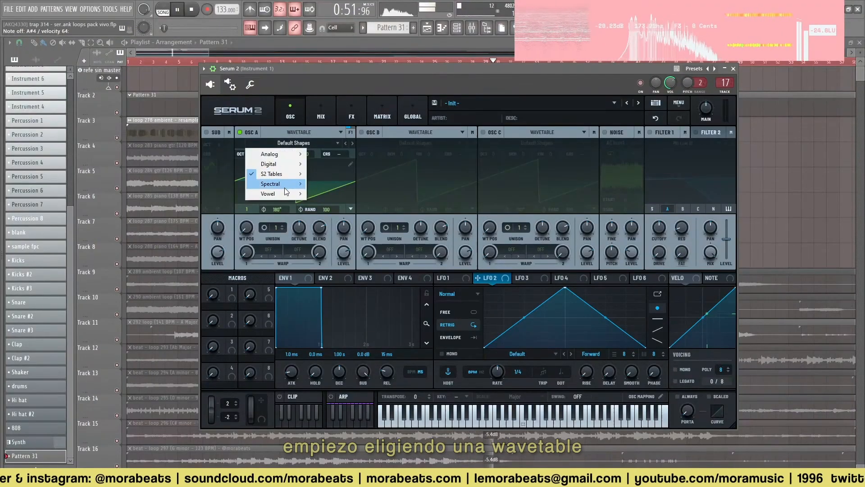
mouse_move(283, 194)
left_click(333, 194)
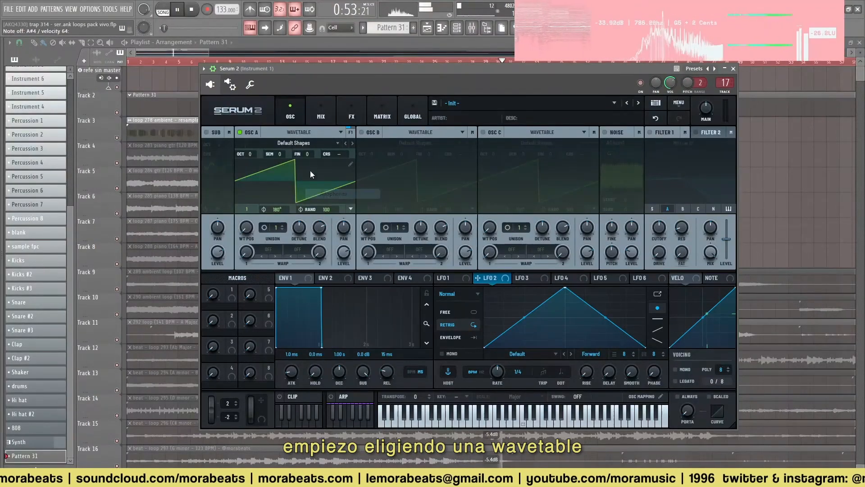
left_click(352, 143)
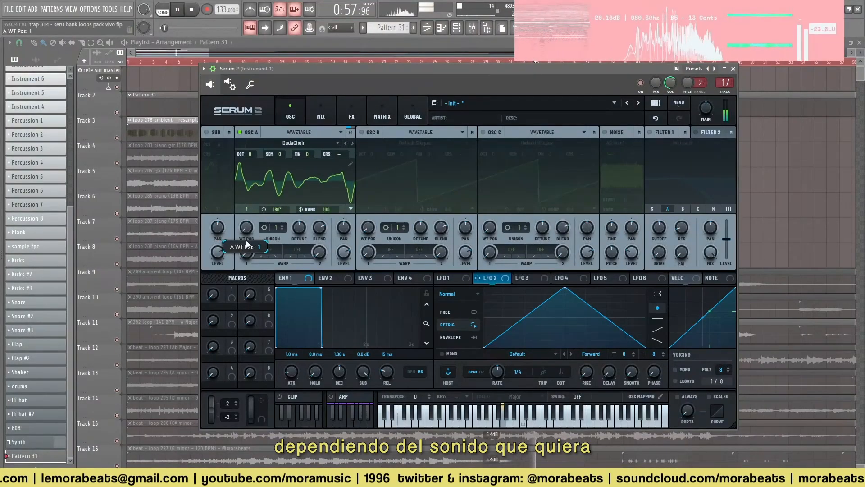
Modulate Osc A's wavetable position with LFO 1 and slow the LFO rate to one bar
left_click_drag(438, 277, 239, 231)
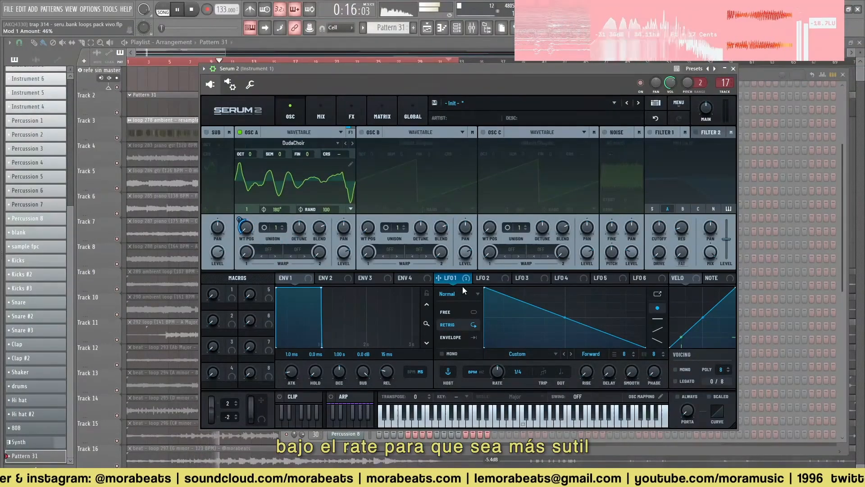
left_click_drag(497, 372, 493, 386)
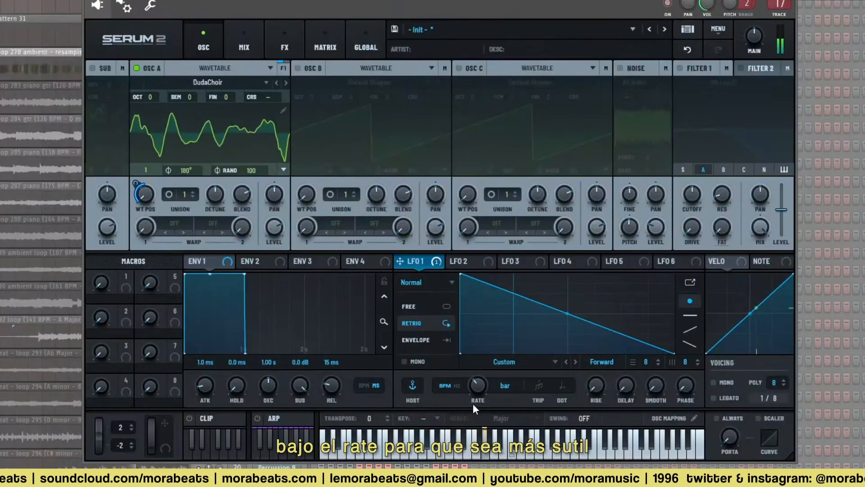
Set Osc A's unison to 16 voices and switch its wavetable to E_Yeah
left_click_drag(184, 194, 186, 169)
left_click_drag(183, 85, 170, 2)
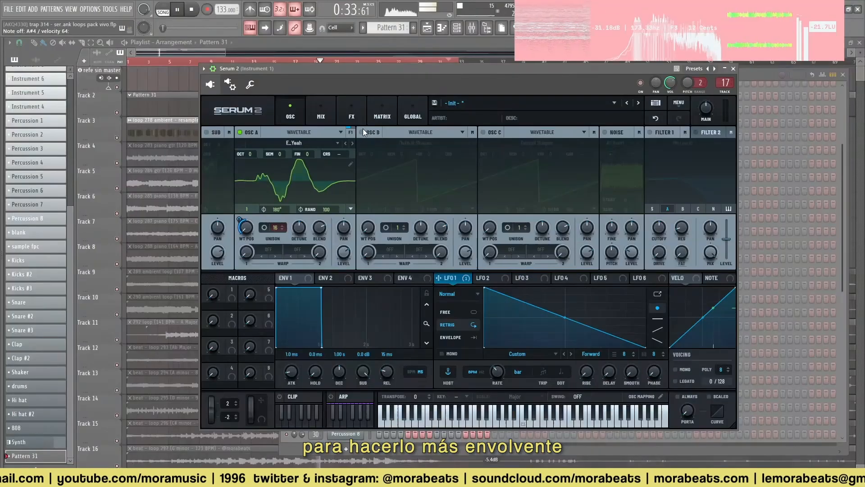
Enable Osc B at a lowered level and modulate its wavetable position with LFO 2
left_click(362, 132)
left_click_drag(465, 253, 463, 269)
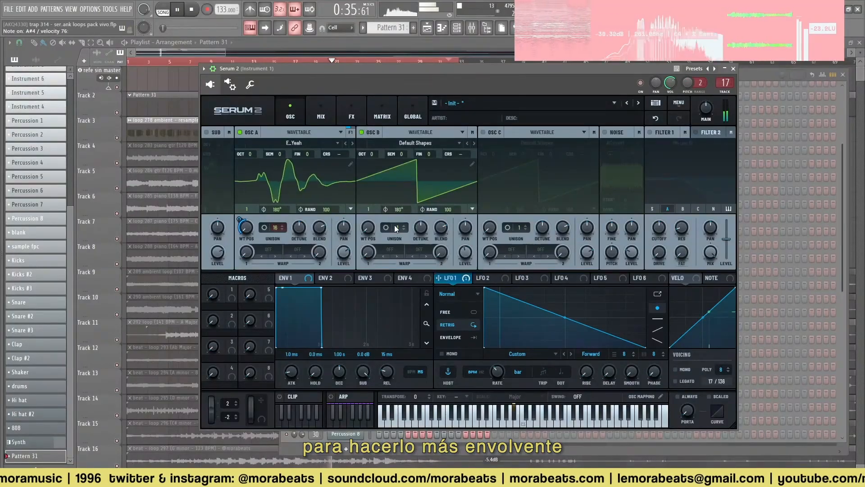
left_click(240, 131)
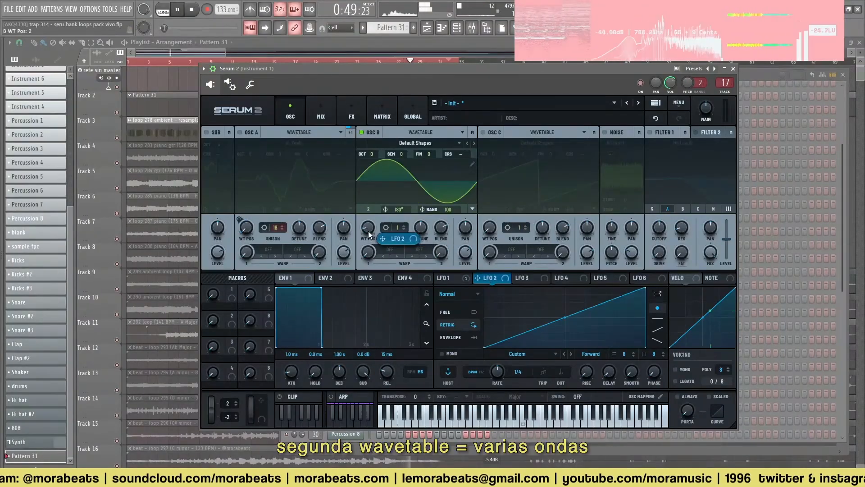
left_click_drag(368, 231, 375, 212)
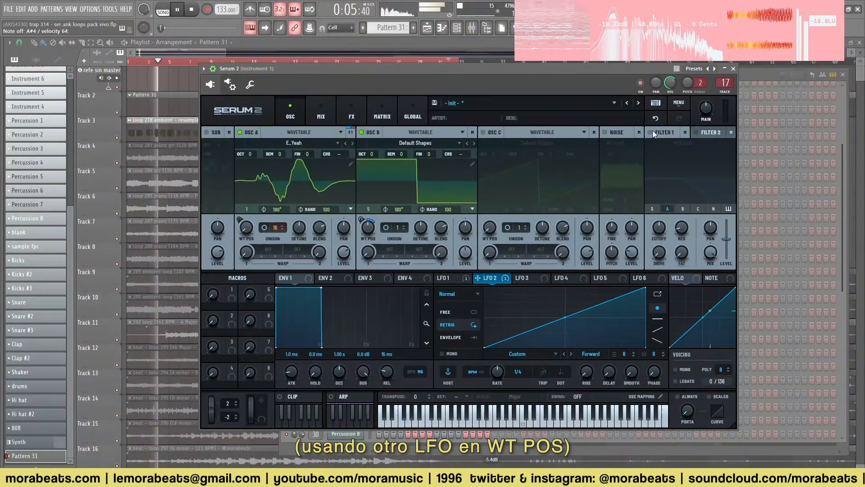
Enable Filter 1 for both Osc A and Osc B and set its cutoff to about 3064 Hz
left_click(649, 132)
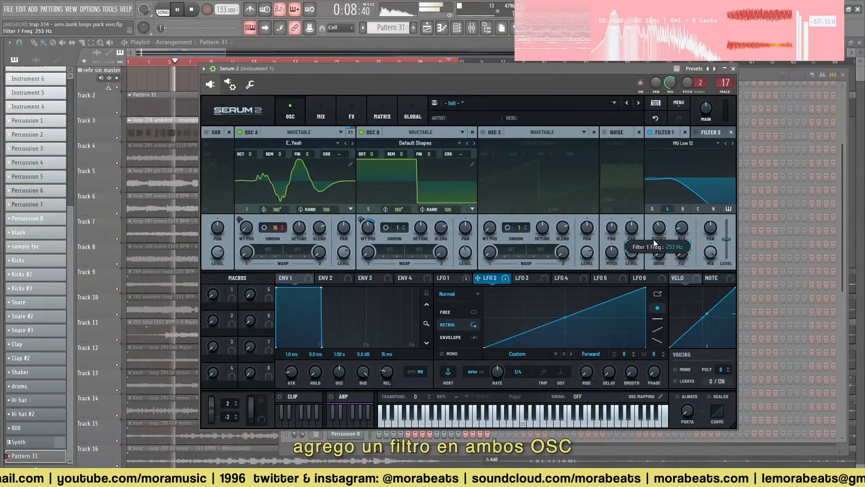
left_click(683, 208)
left_click_drag(670, 228, 665, 200)
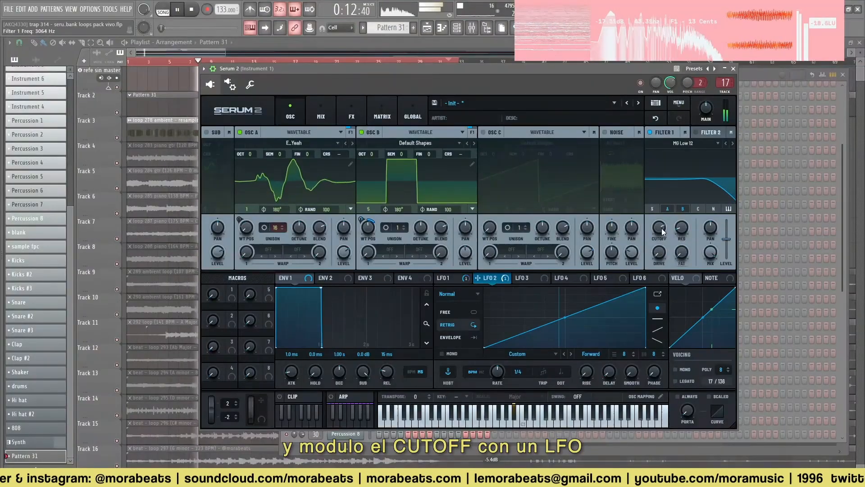
Modulate the cutoff of Filter 1 with LFO 6
left_click_drag(629, 272, 652, 214)
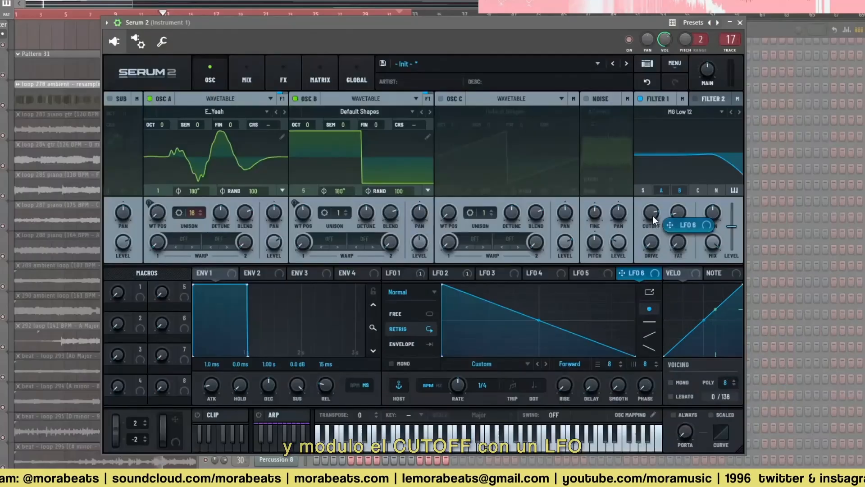
mouse_move(652, 213)
left_mouse_down()
mouse_move(647, 239)
mouse_move(652, 203)
mouse_move(650, 216)
left_mouse_up()
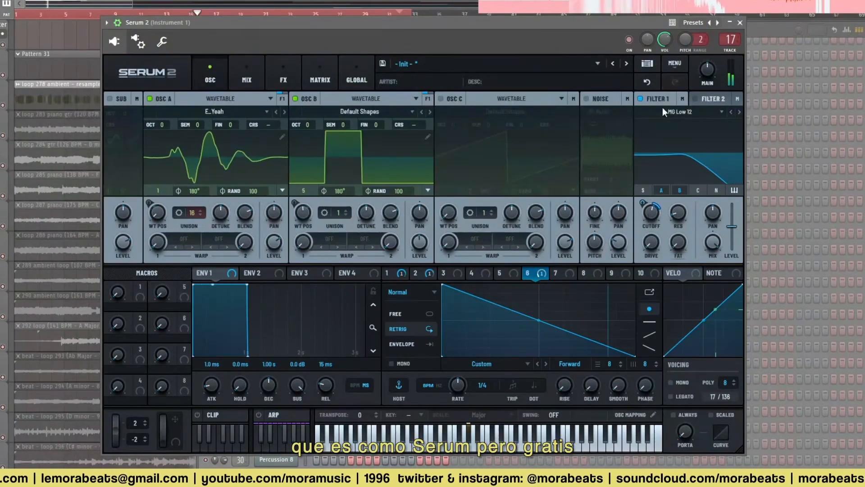
mouse_move(647, 215)
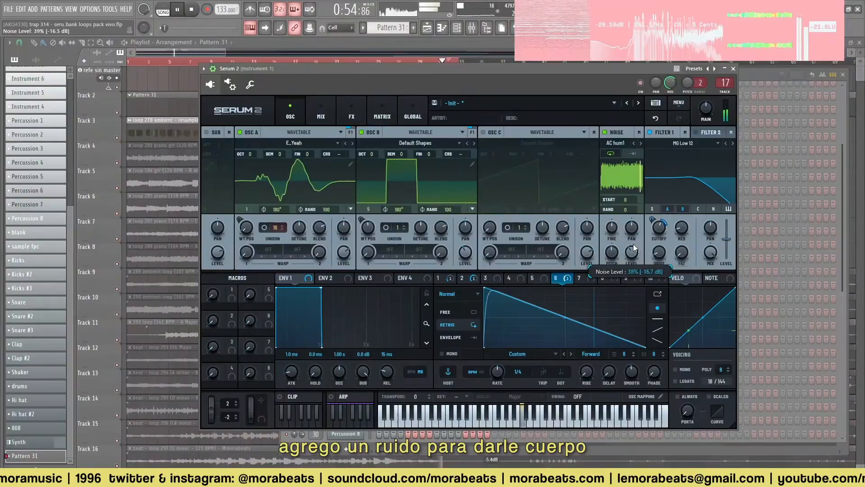
Set the AC hum1 noise level to about 31% and modulate it with LFO 6 by about 9%
mouse_move(632, 252)
left_mouse_down()
mouse_move(629, 266)
mouse_move(621, 249)
left_mouse_up()
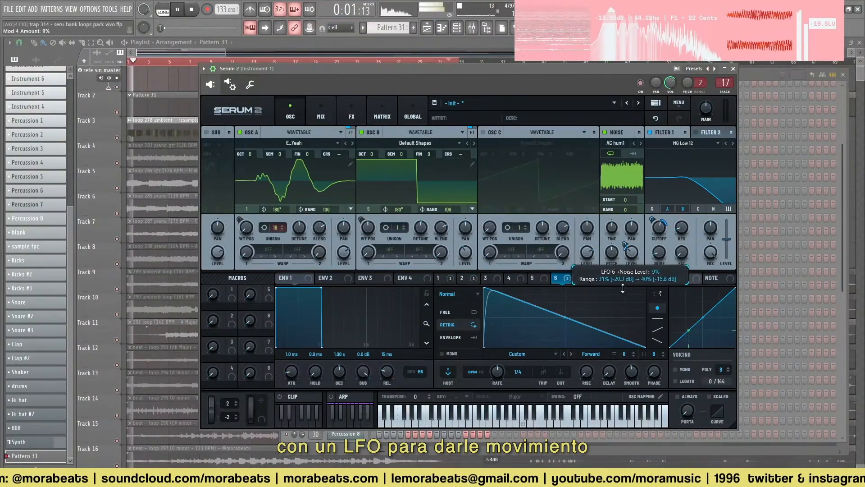
left_click(728, 209)
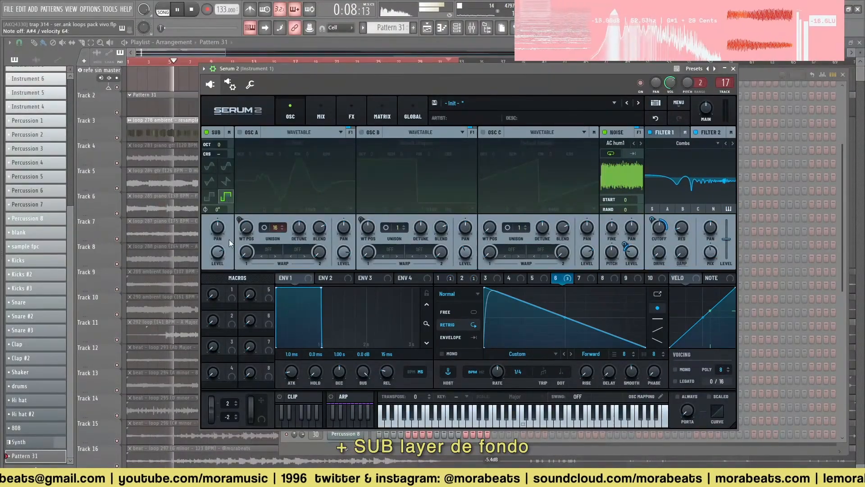
Modulate the sub oscillator's level with LFO 2 from a base of about 35% and set its octave to +1
left_click_drag(464, 278, 217, 255)
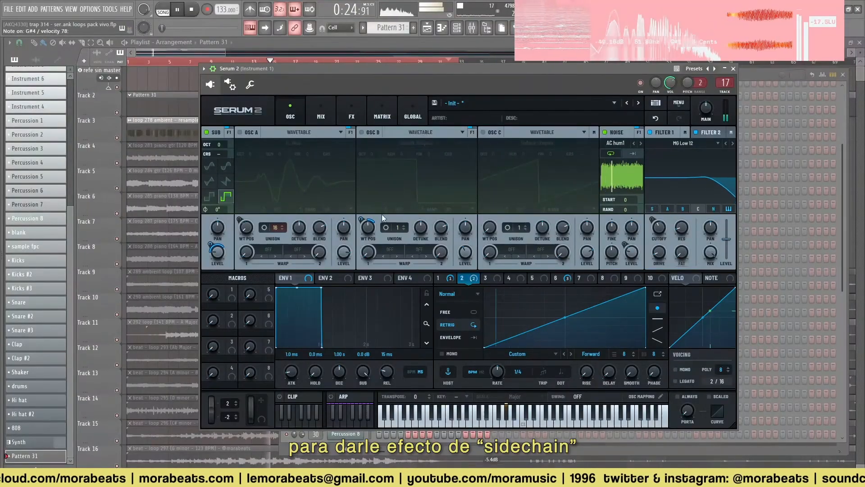
left_click_drag(216, 260, 214, 241)
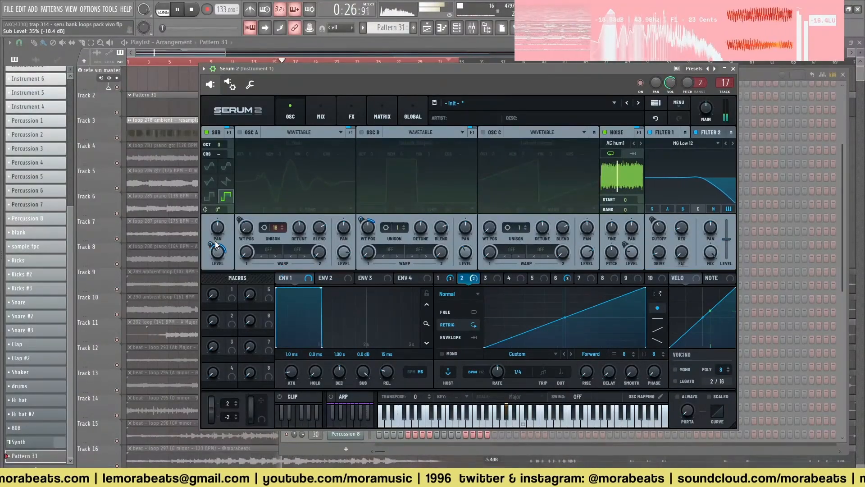
mouse_move(210, 143)
left_mouse_down()
mouse_move(228, 139)
mouse_move(220, 150)
left_mouse_up()
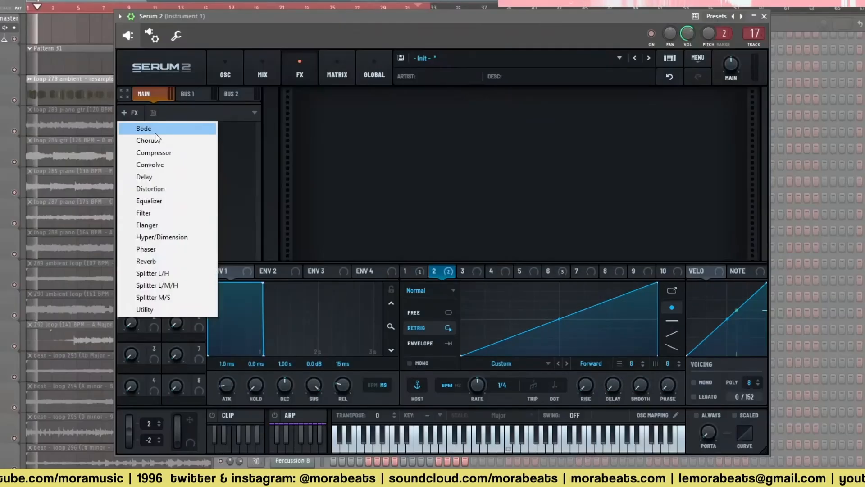
Add a Bode effect to the main chain, lowering its mix and raising its blur
left_click(155, 131)
left_click_drag(708, 102, 706, 169)
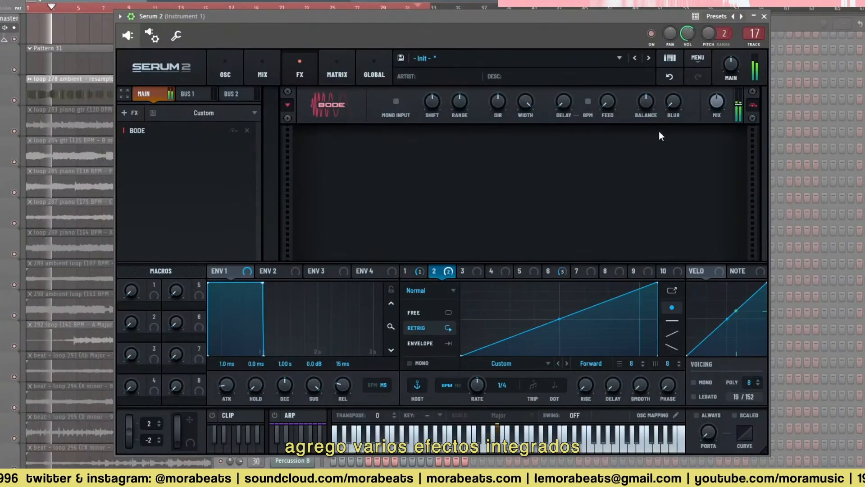
left_click_drag(673, 102, 677, 68)
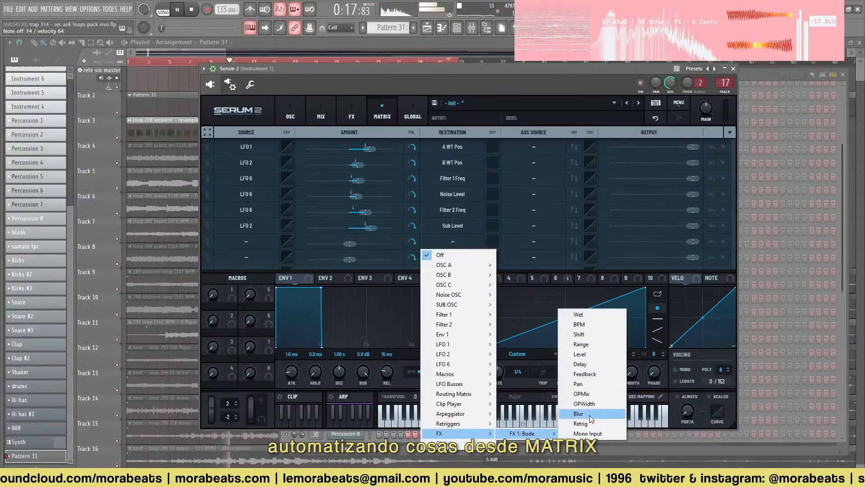
Route NoteOn Rand1 to the Bode effect's Blur in a free modulation matrix row
left_click(589, 415)
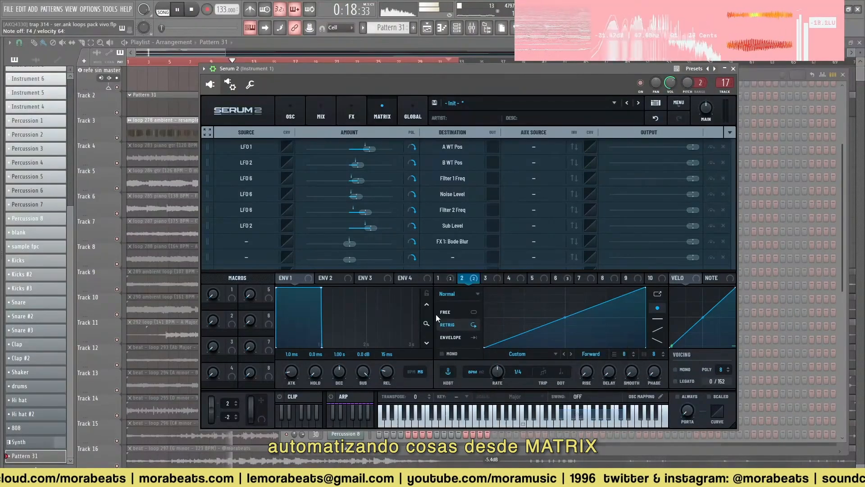
left_click(246, 241)
mouse_move(252, 286)
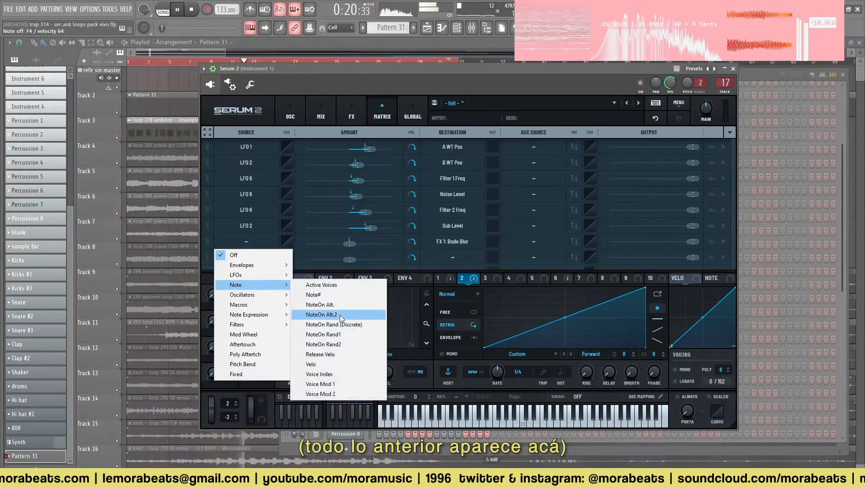
left_click(343, 332)
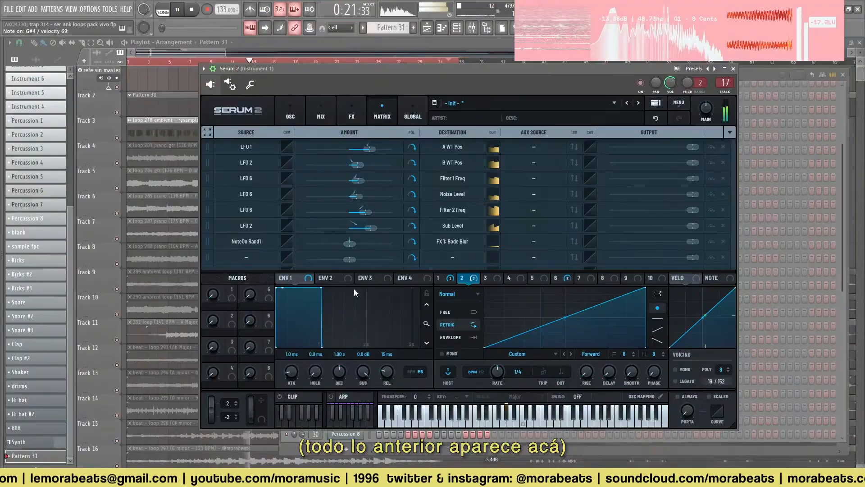
Add a Chorus effect to the main chain and lower its mix
left_click(344, 113)
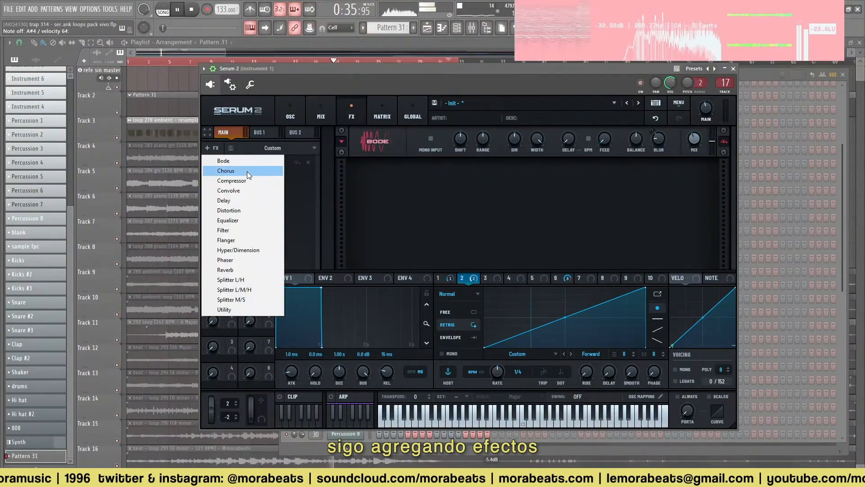
left_click(247, 171)
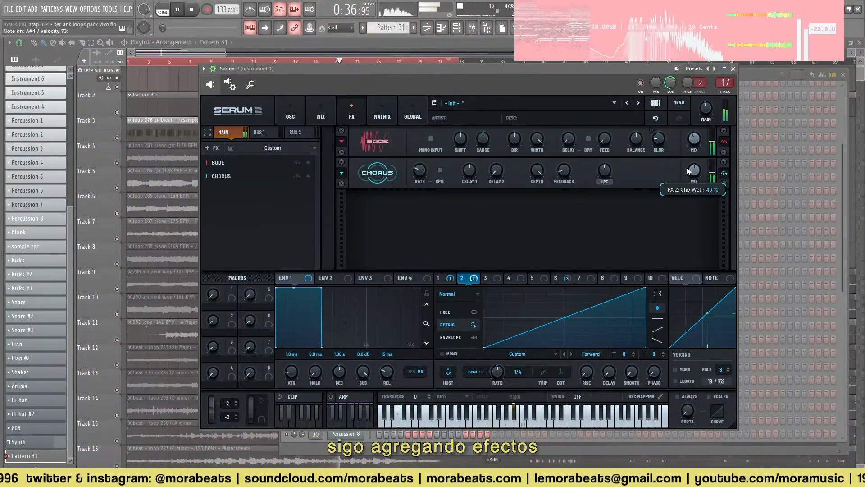
left_click_drag(686, 167, 693, 220)
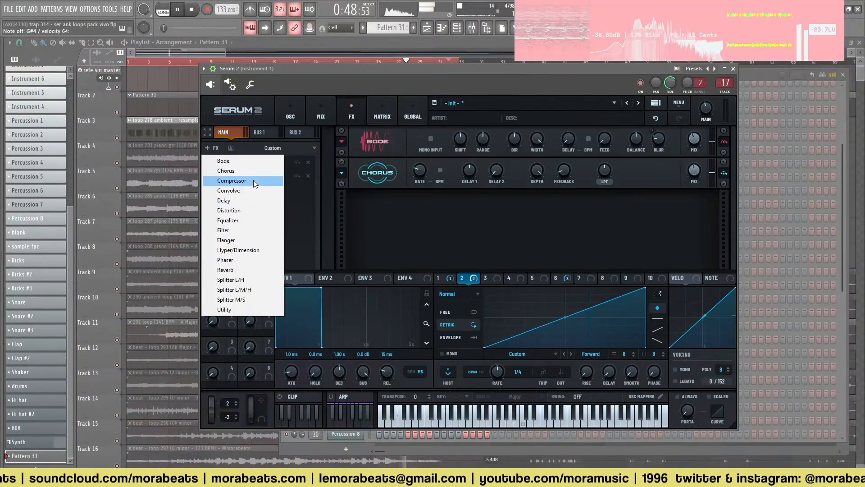
Add a Compressor in multiband mode and a Reverb to the main effects chain
left_click(252, 178)
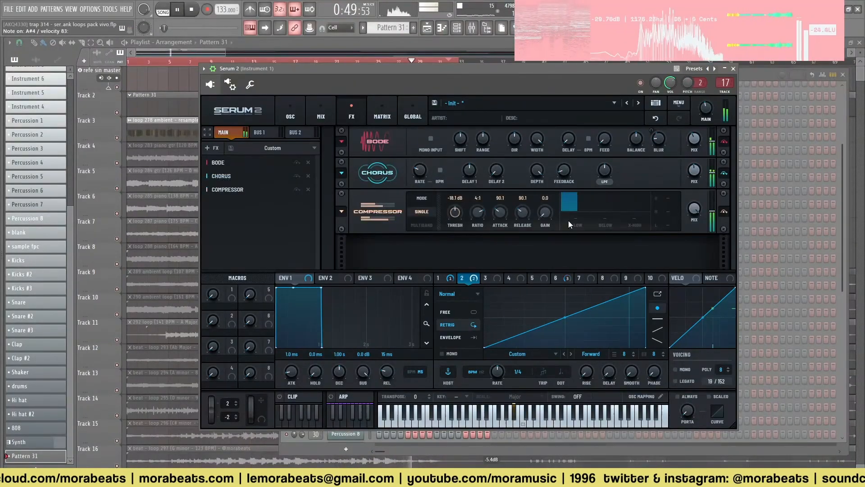
left_click(420, 223)
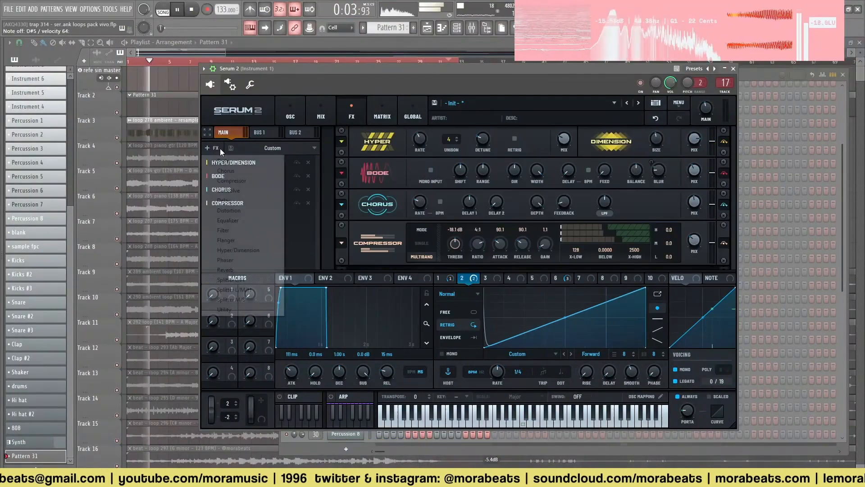
left_click(210, 148)
left_click(238, 271)
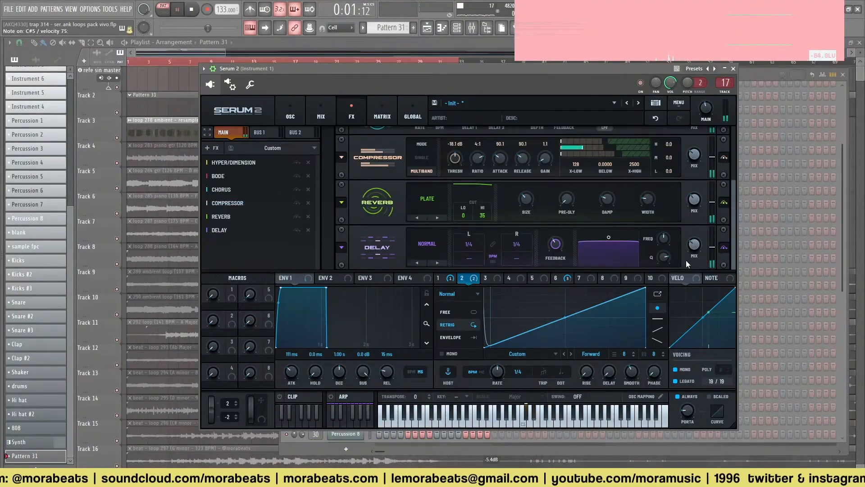
Narrow the Delay's filter to a higher band and set its right-channel time to 1/8
left_click_drag(609, 237, 626, 264)
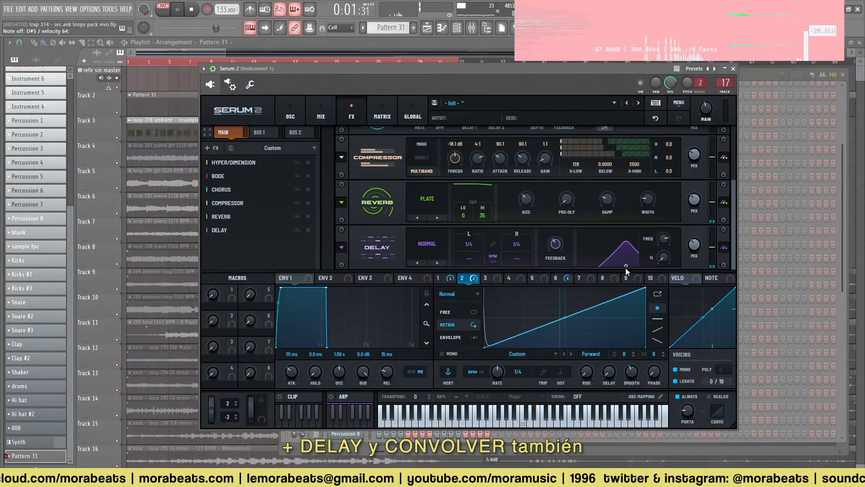
scroll(516, 260, "down", 2)
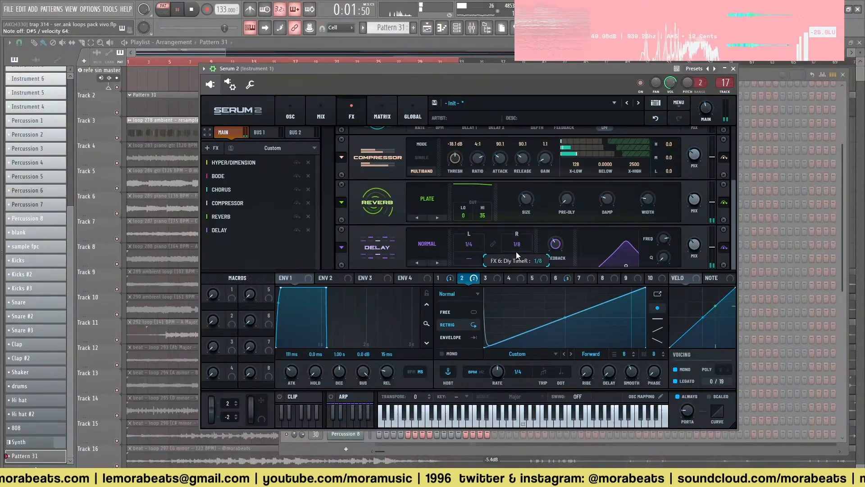
scroll(518, 247, "up", 1)
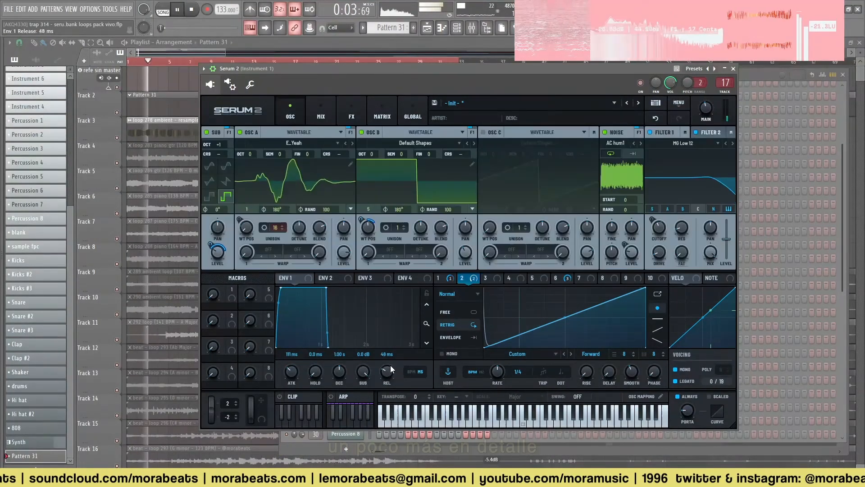
Adjust the release time of Env 1
mouse_move(391, 364)
left_mouse_down()
mouse_move(390, 350)
mouse_move(387, 378)
left_mouse_up()
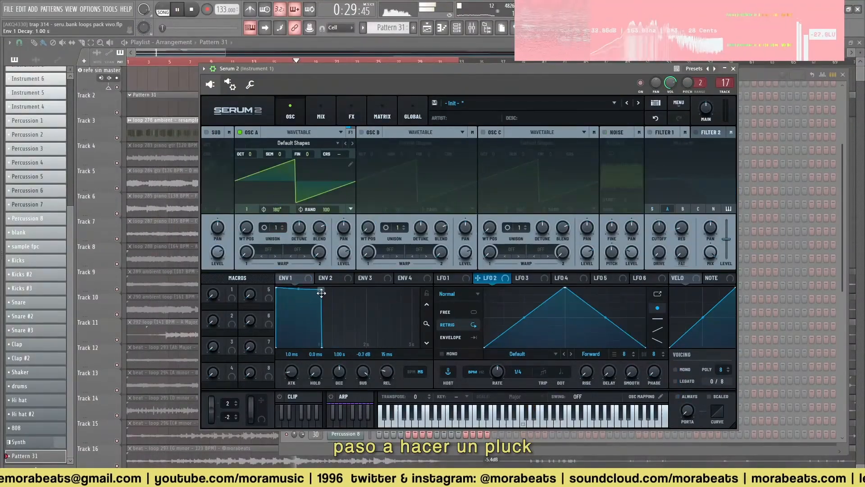
Shape Env 1 into a pluck with sustain at minimum and a decay of about 511 ms
left_click_drag(325, 347, 315, 350)
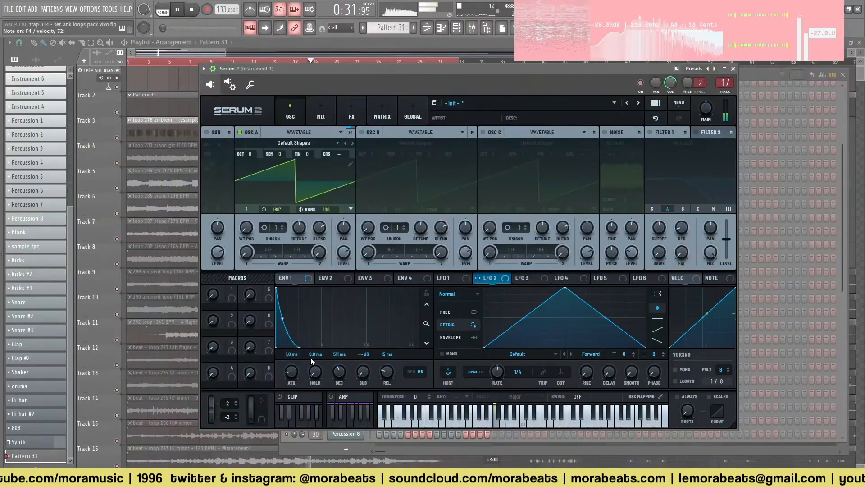
Set Env 1's release to about 632 ms and load the Monster 9 [SL] wavetable in Oscillator A
left_click_drag(389, 375, 390, 361)
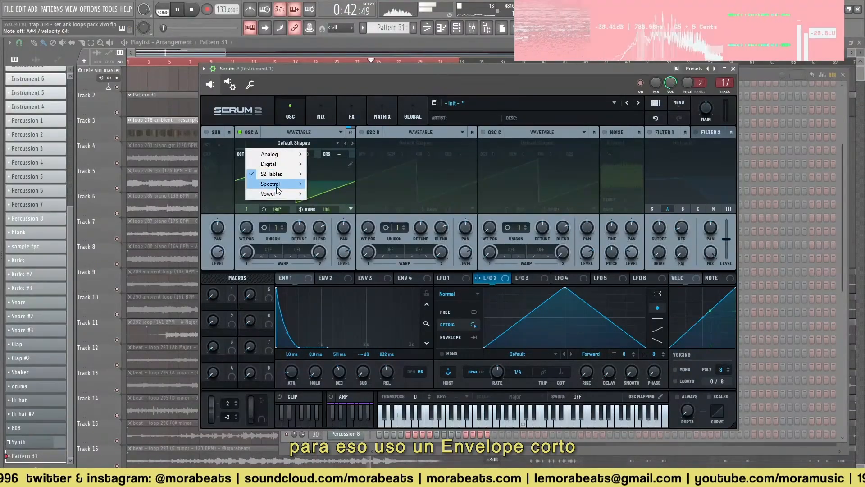
mouse_move(284, 187)
left_click(345, 320)
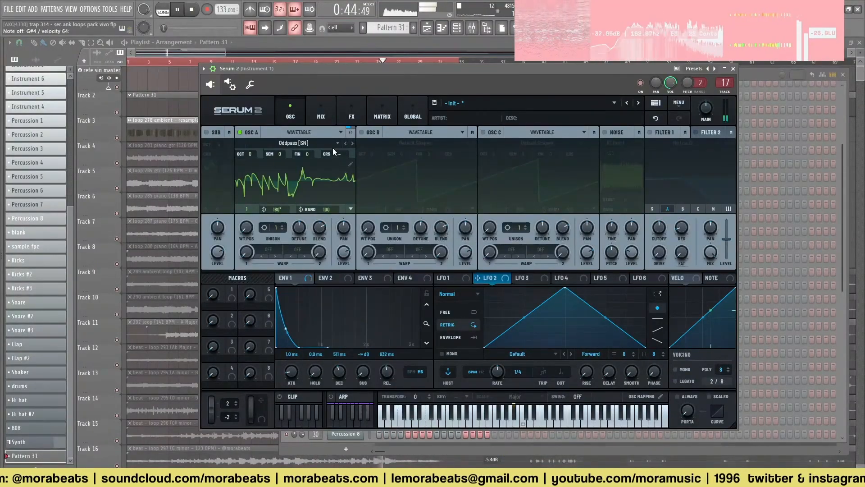
left_click(346, 142)
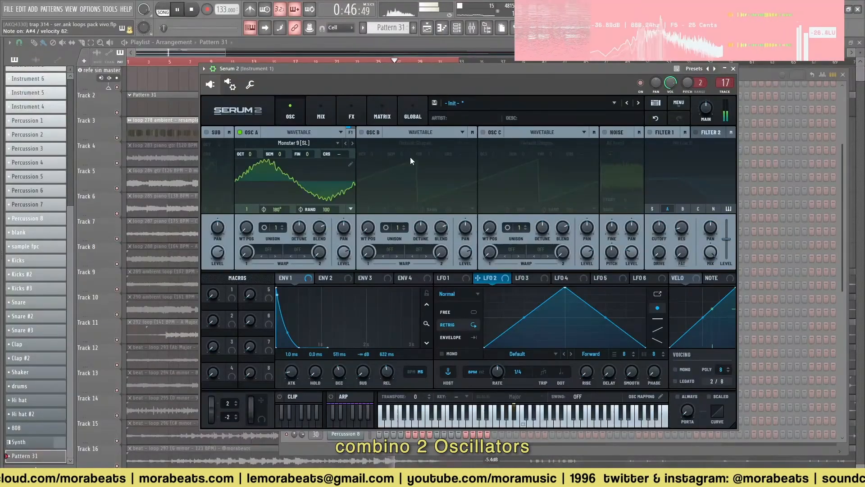
Turn on Oscillator B with the SAM_Speaks vowel wavetable and modulate its wavetable position with a falling-ramp LFO 2
left_click(374, 133)
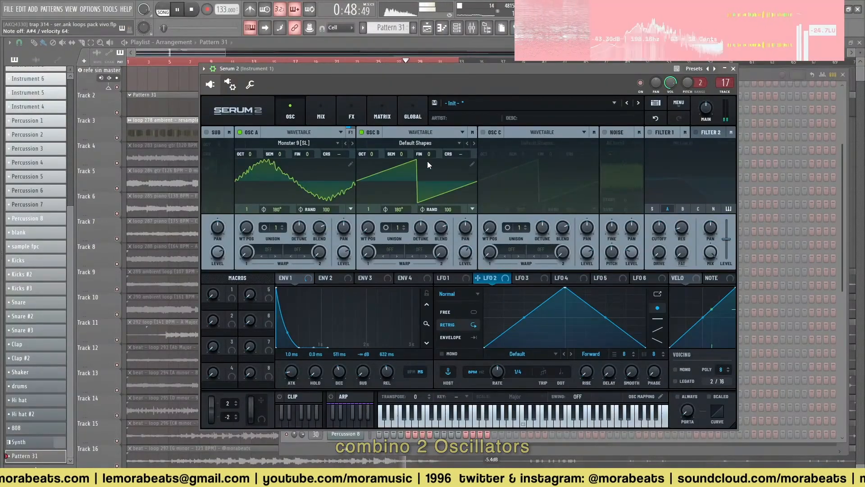
left_click(367, 144)
mouse_move(406, 196)
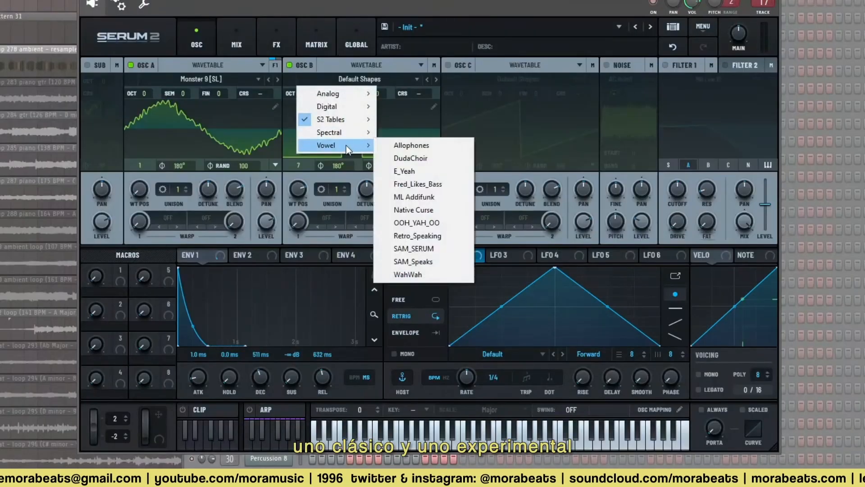
left_click(442, 265)
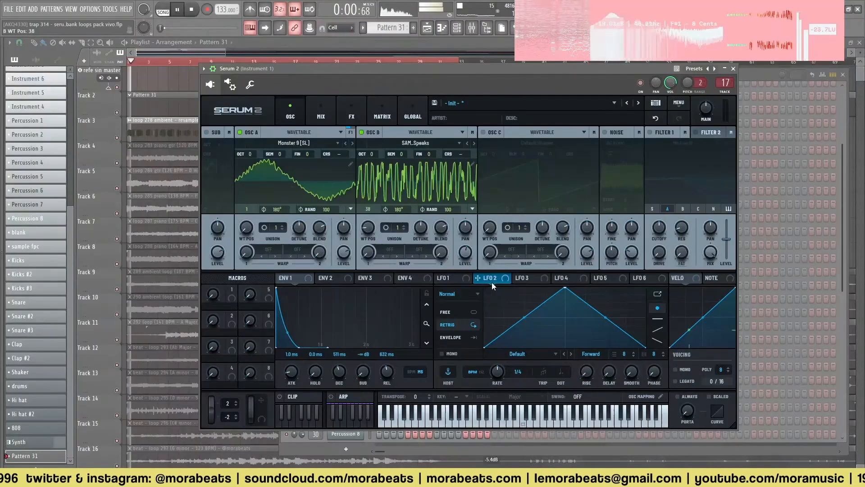
left_click_drag(555, 268, 369, 231)
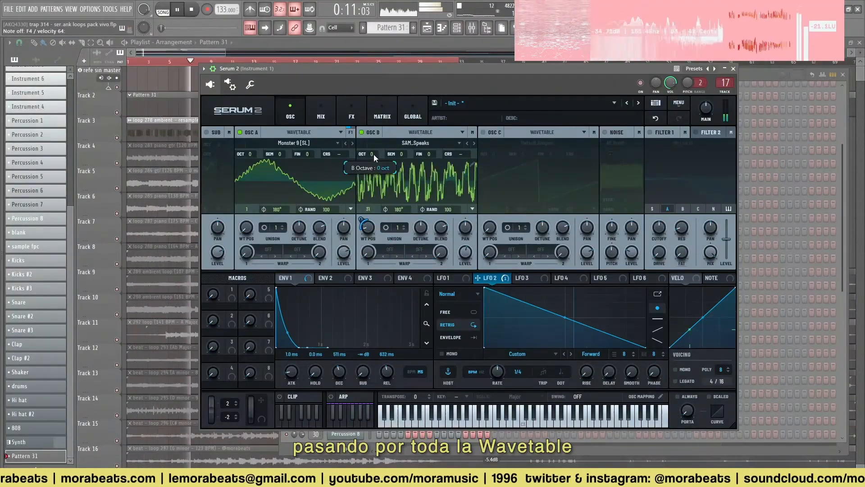
Switch Oscillator B to the WahWah wavetable at octave 0 and give it 16 unison voices with adjusted detune
left_click_drag(374, 155, 372, 165)
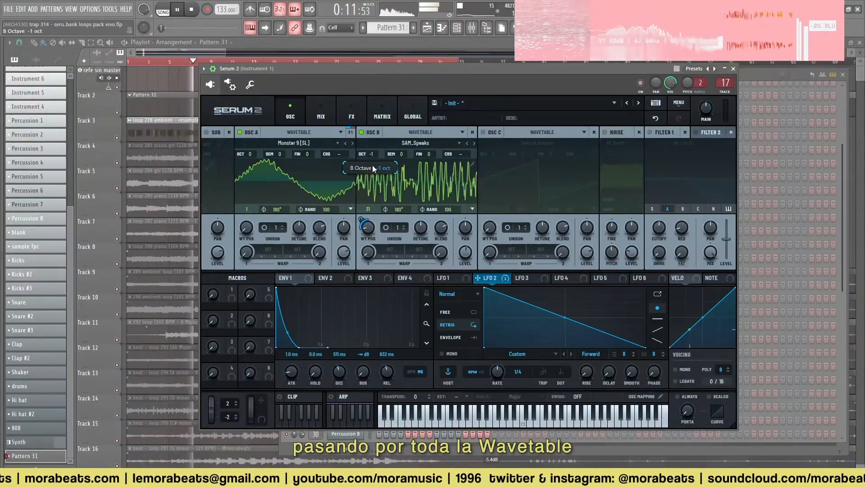
left_click(472, 144)
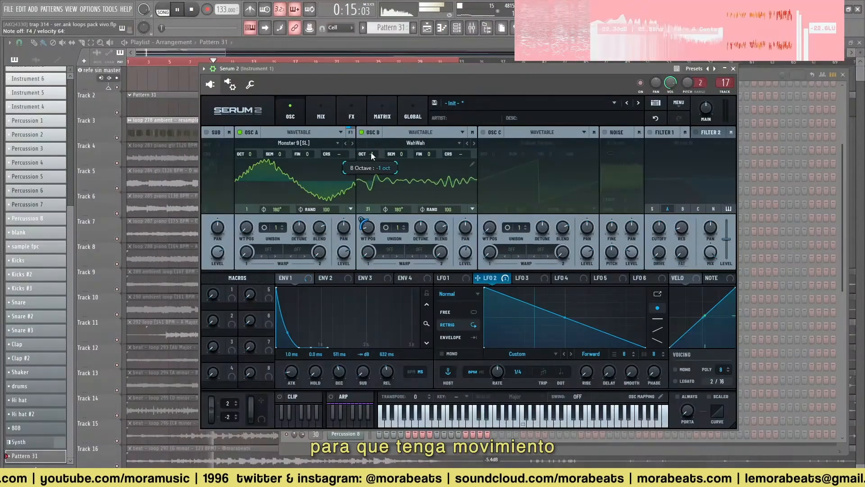
left_click_drag(371, 152, 371, 144)
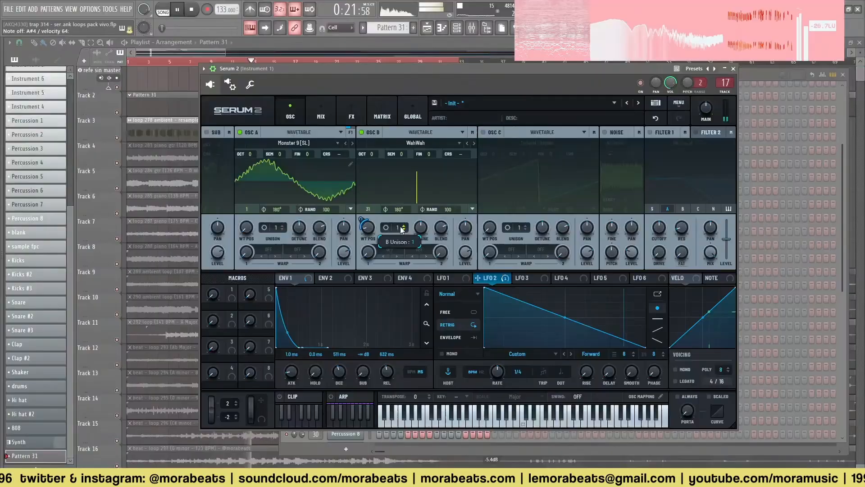
left_click_drag(402, 230, 394, 101)
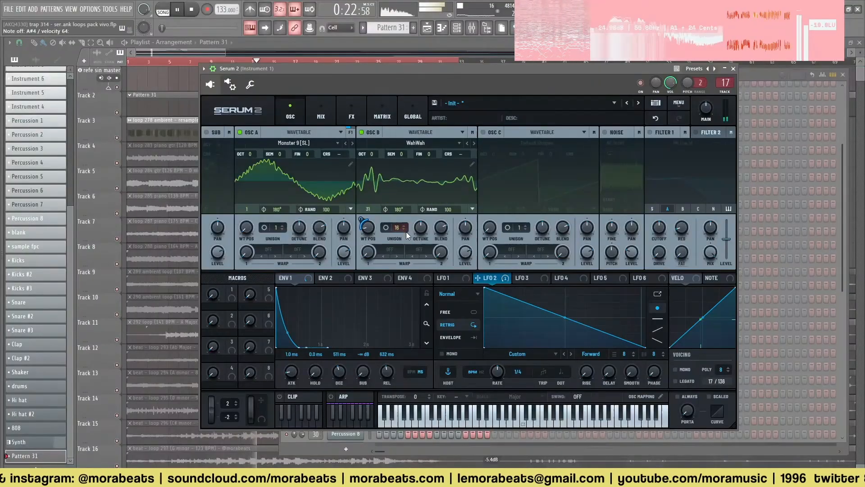
left_click_drag(440, 228, 422, 234)
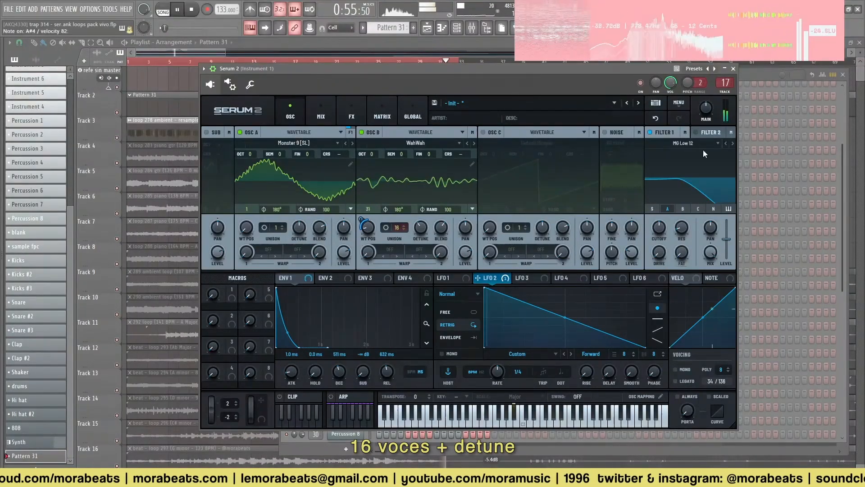
Try the Reverb type on Filter 1 while varying its mix, and switch the filter to the Allpasses type
left_click(703, 145)
mouse_move(675, 184)
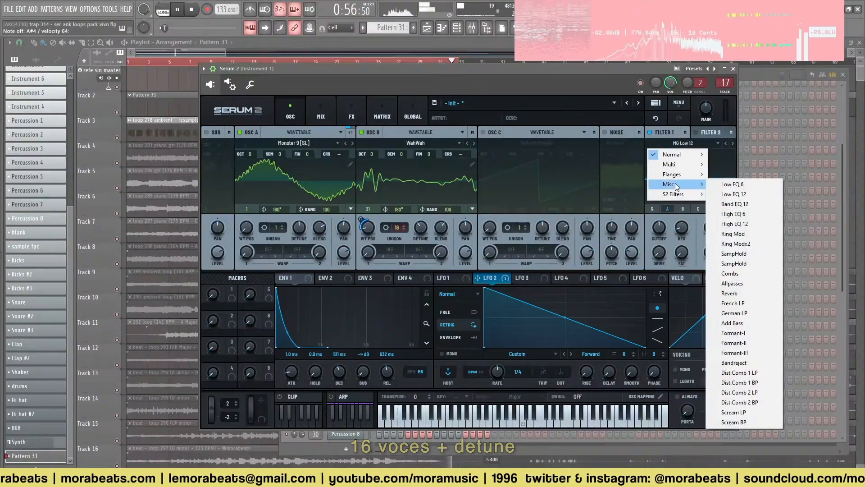
left_click(739, 294)
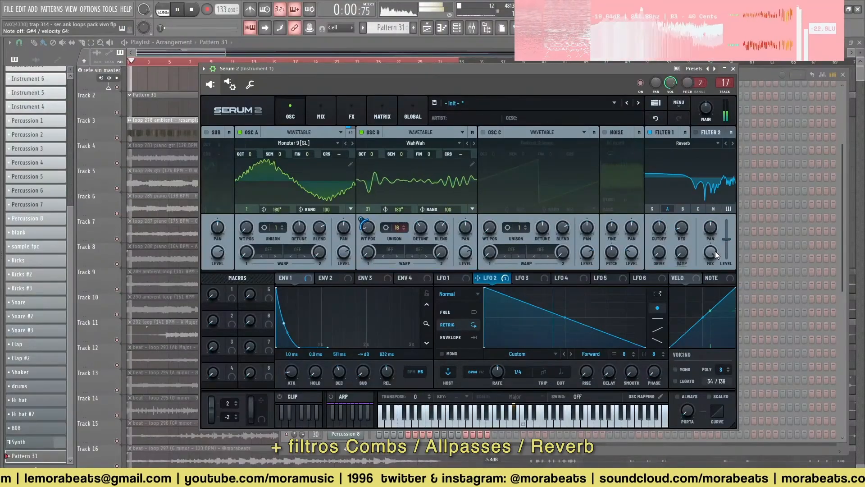
left_click_drag(715, 255, 714, 309)
left_click(694, 145)
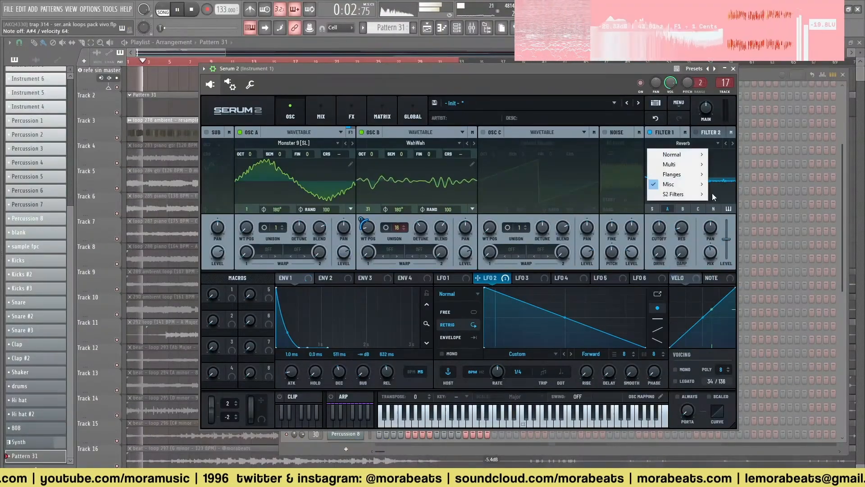
left_click(725, 143)
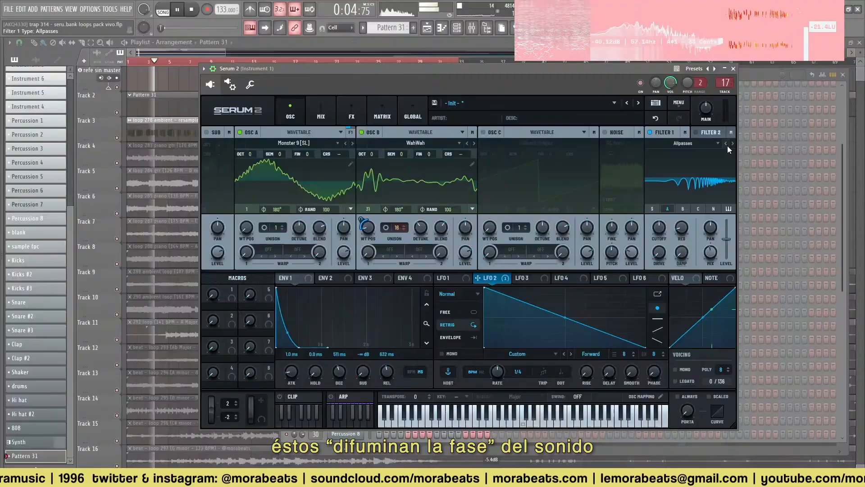
Assign LFO 3 to Filter 1's cutoff, and feed the noise oscillator into that filter with key tracking enabled
left_click(533, 276)
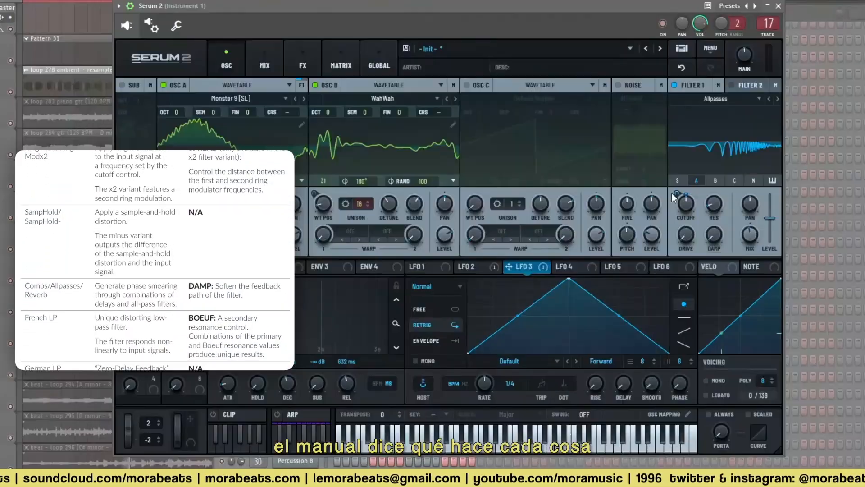
left_click_drag(677, 194, 691, 218)
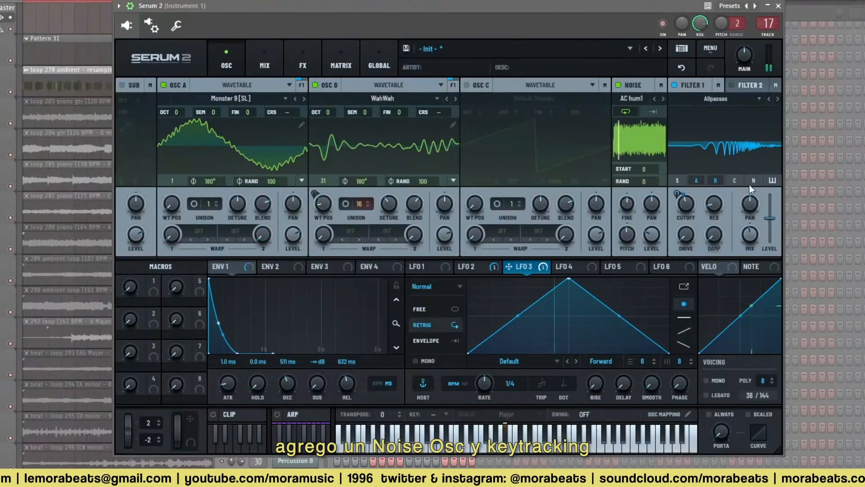
left_click(753, 181)
left_click(770, 180)
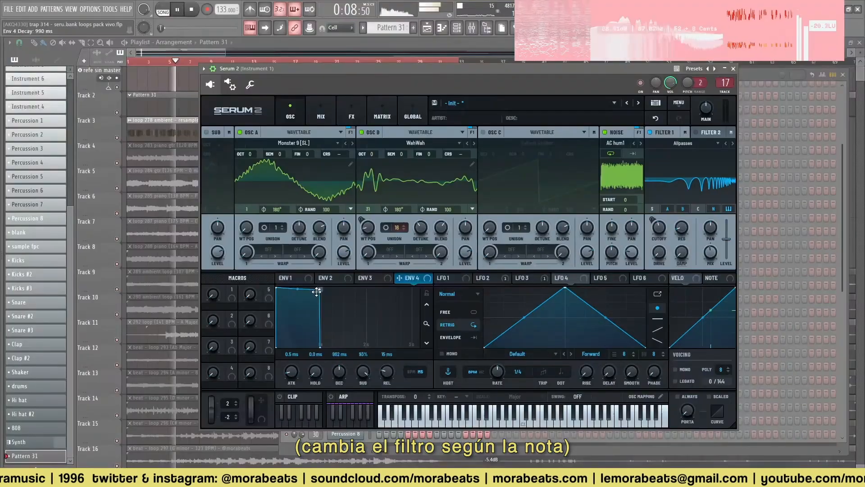
Modulate Oscillator A's coarse pitch with Env 4 at 47 ms decay and minimum sustain, and switch its wavetable to Oddpass [SN]
left_click_drag(316, 292, 254, 383)
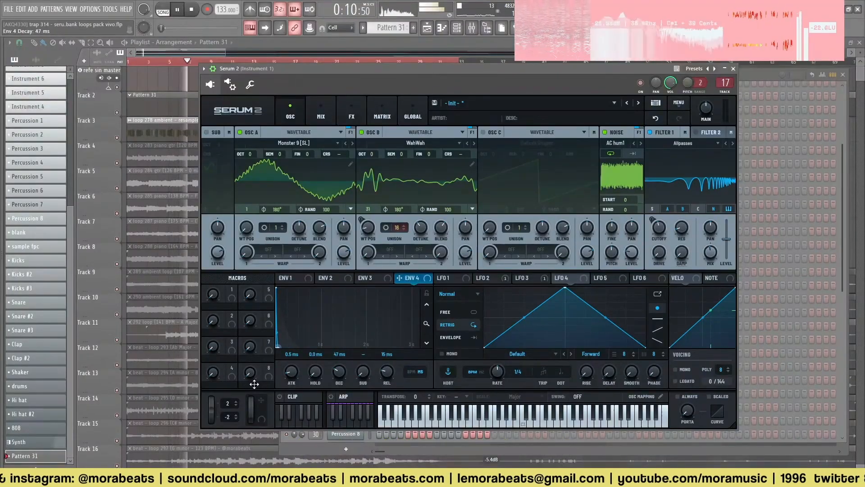
left_click_drag(399, 277, 354, 163)
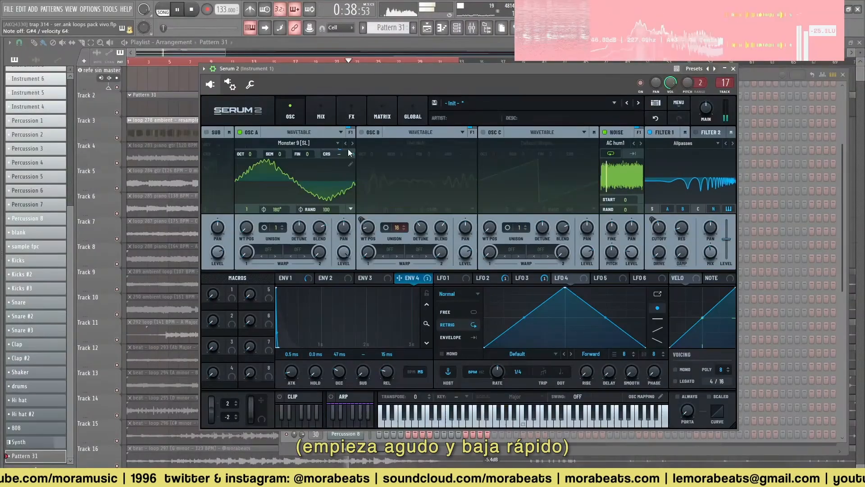
left_click(353, 144)
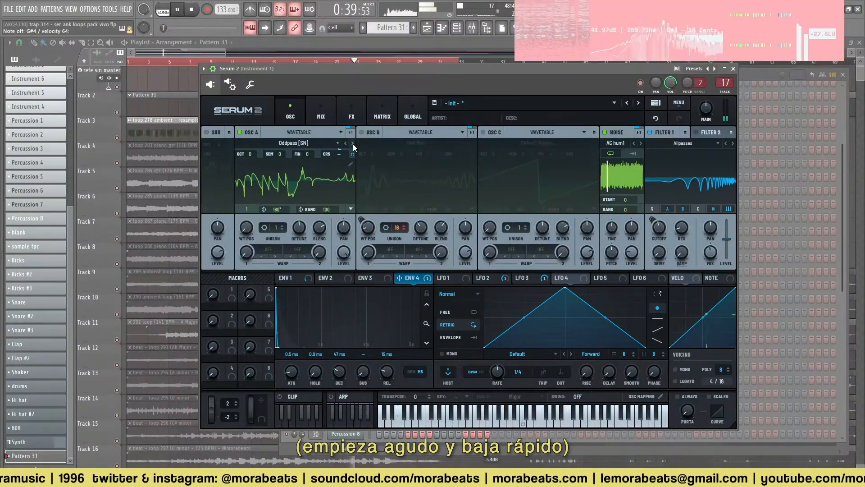
left_click_drag(344, 251, 342, 253)
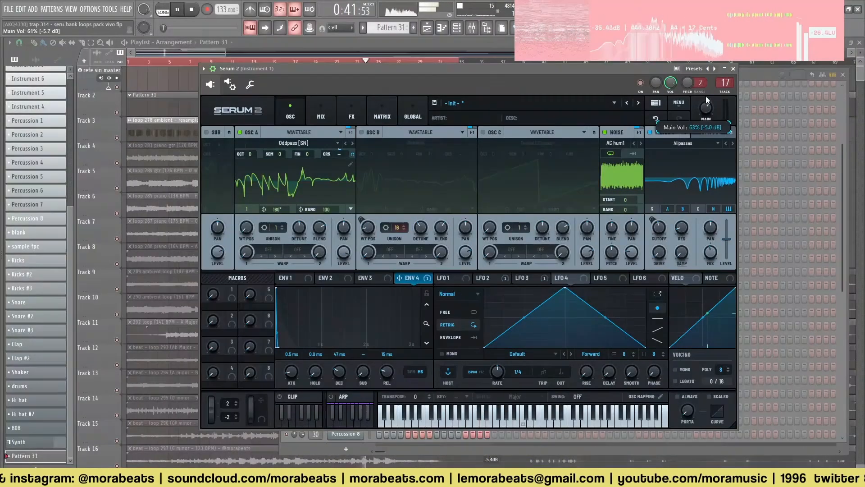
Add a Filter effect to the main effects chain as MG Low 24 with its cutoff at about 4808 Hz
left_click(344, 117)
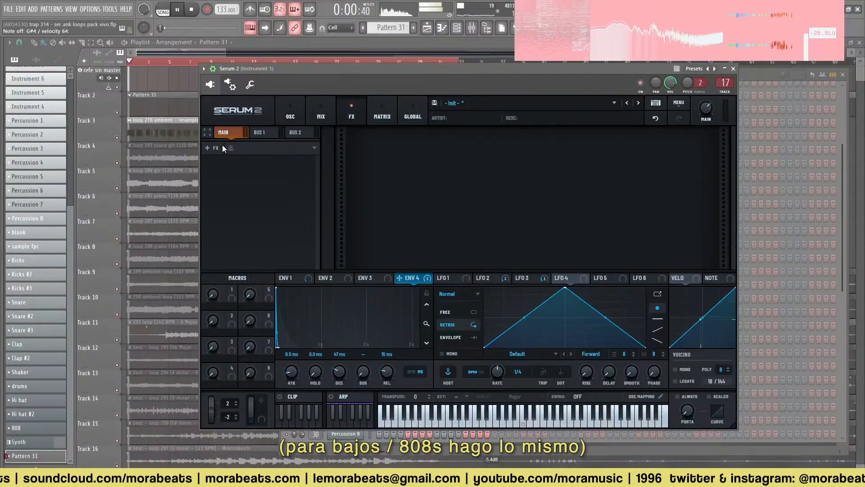
left_click(223, 146)
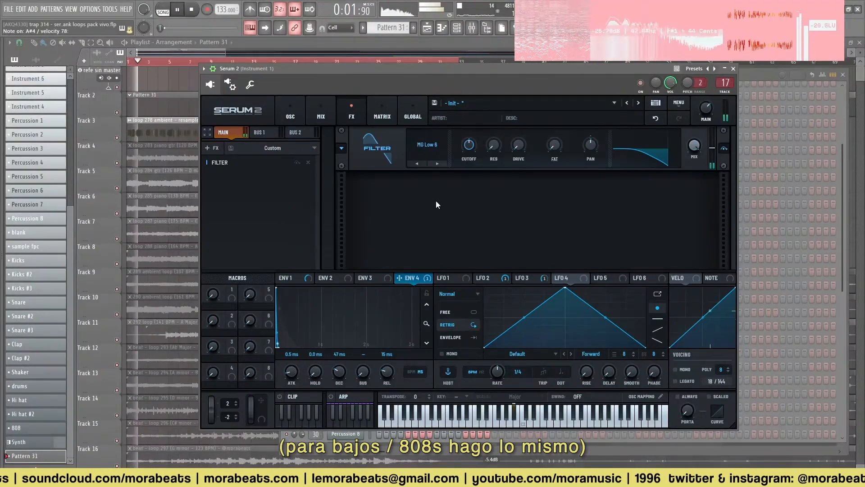
left_click(437, 163)
left_click(437, 164)
left_click(437, 164)
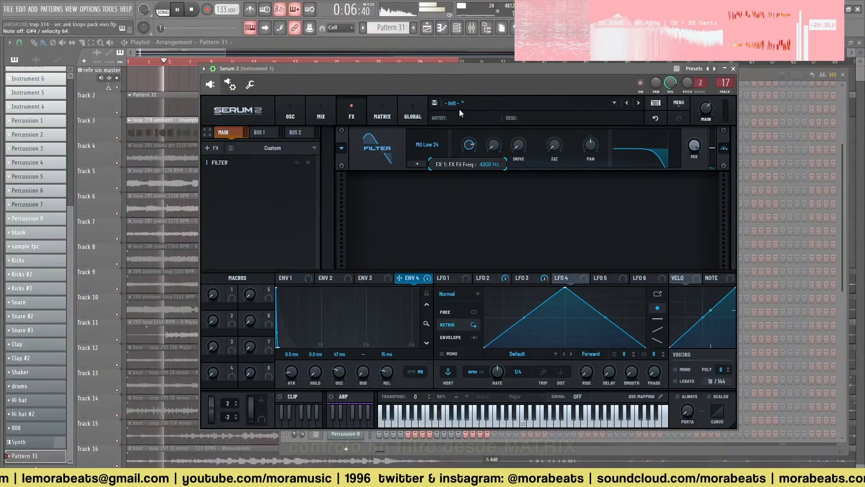
Add a modulation from NoteOn Rand1 to the effects filter's frequency with a slightly negative amount
left_click(385, 110)
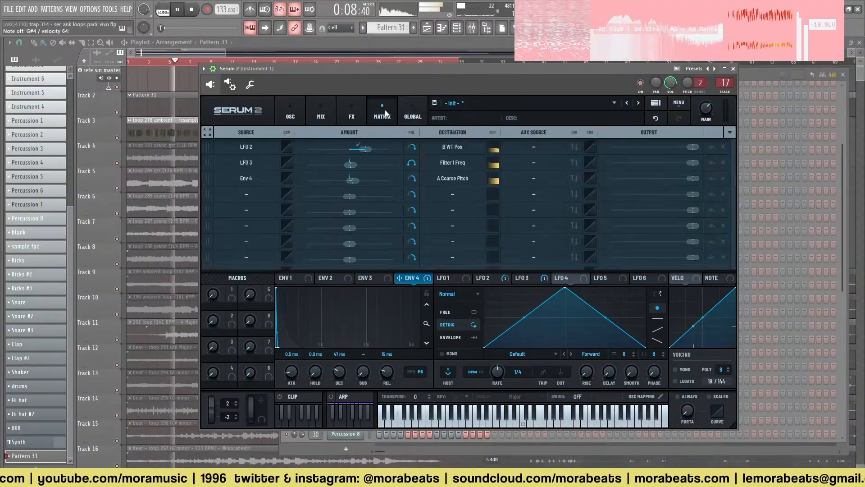
left_click(250, 193)
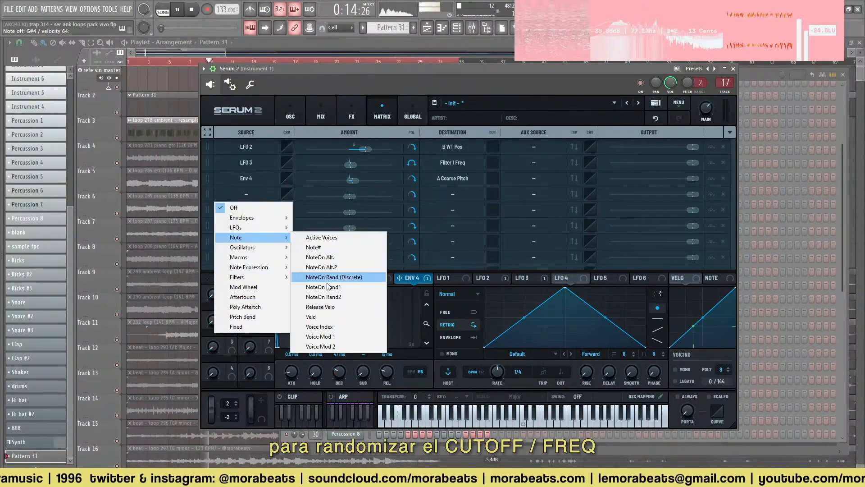
left_click(336, 276)
left_click(453, 194)
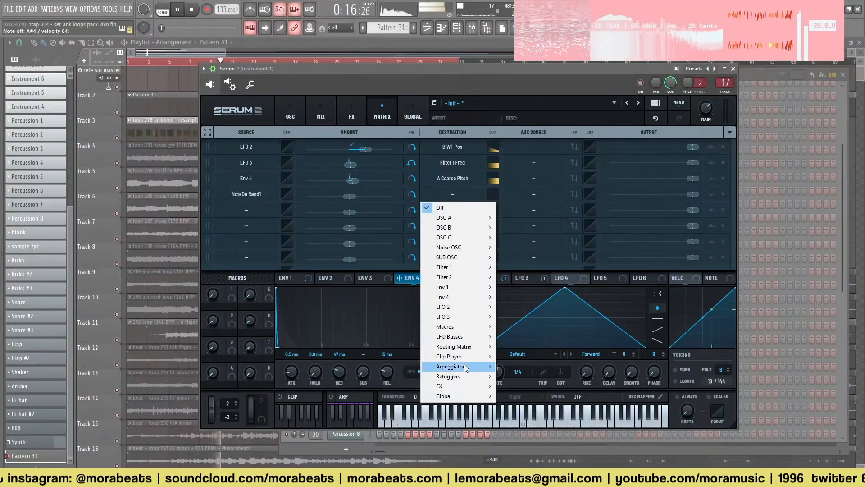
mouse_move(484, 386)
mouse_move(521, 386)
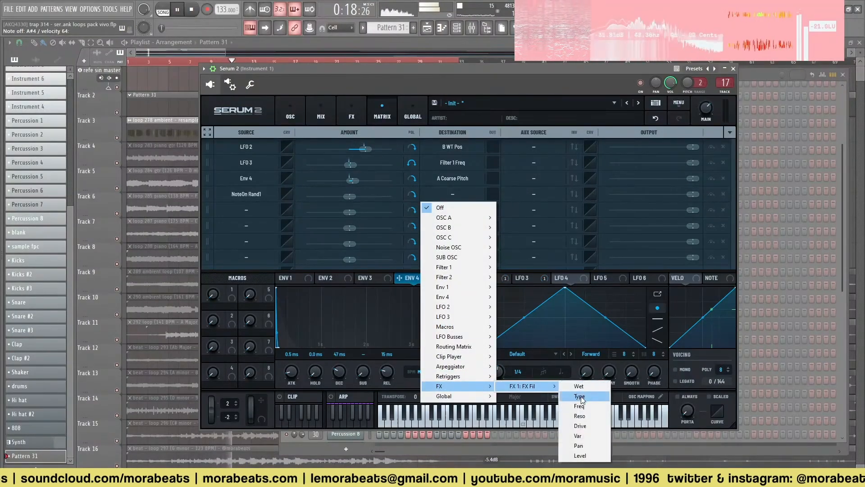
left_click(579, 406)
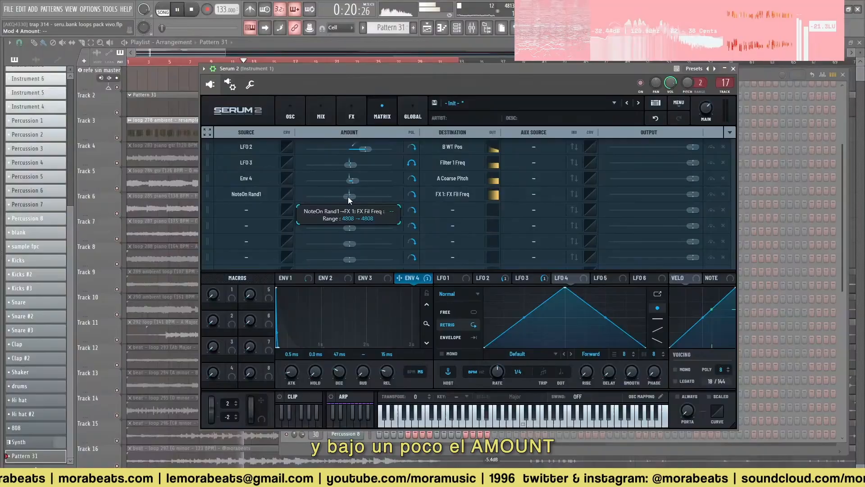
left_click_drag(347, 197, 321, 196)
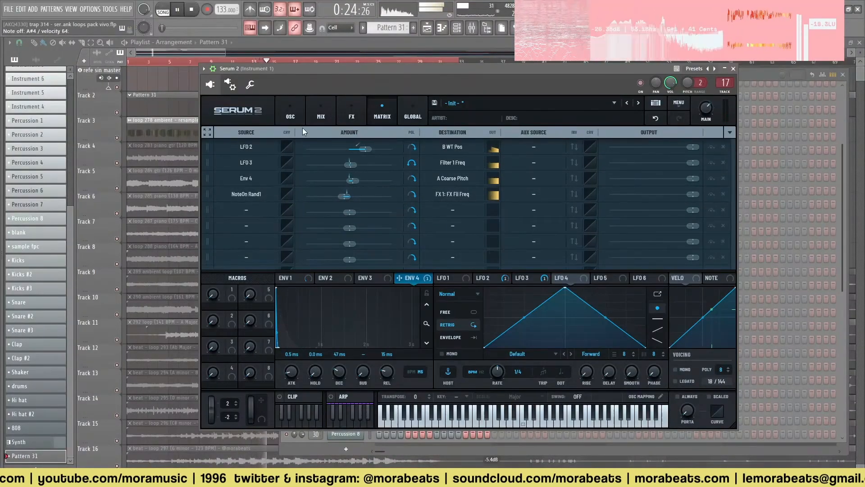
Add an Equalizer to the main effects chain and modulate its high-band frequency from LFO 4 at one bar with about 12% amount
left_click(351, 113)
left_click_drag(440, 111, 442, 131)
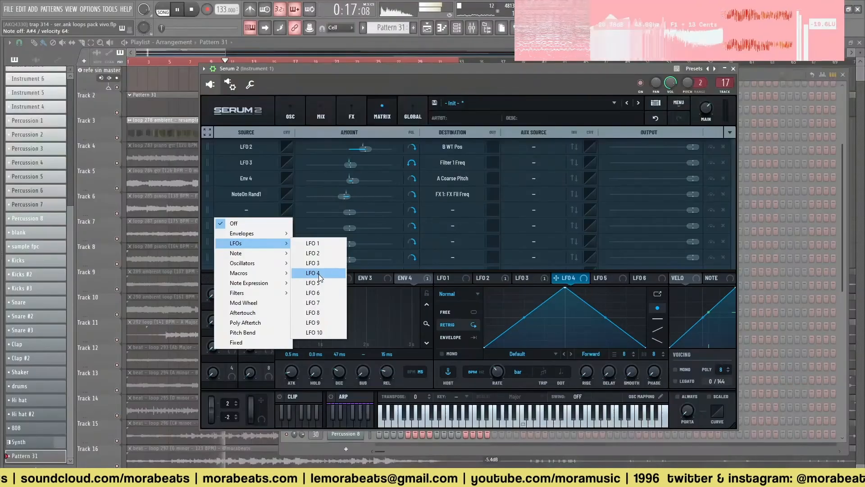
left_click(310, 272)
left_click(451, 210)
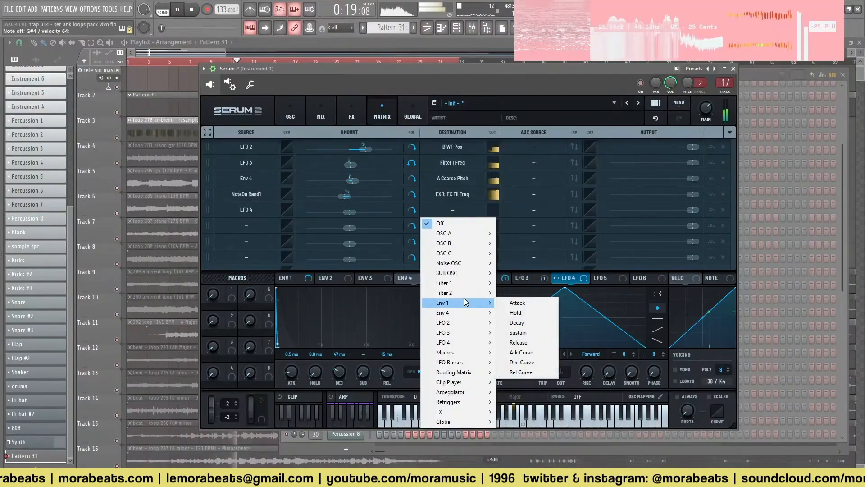
mouse_move(478, 412)
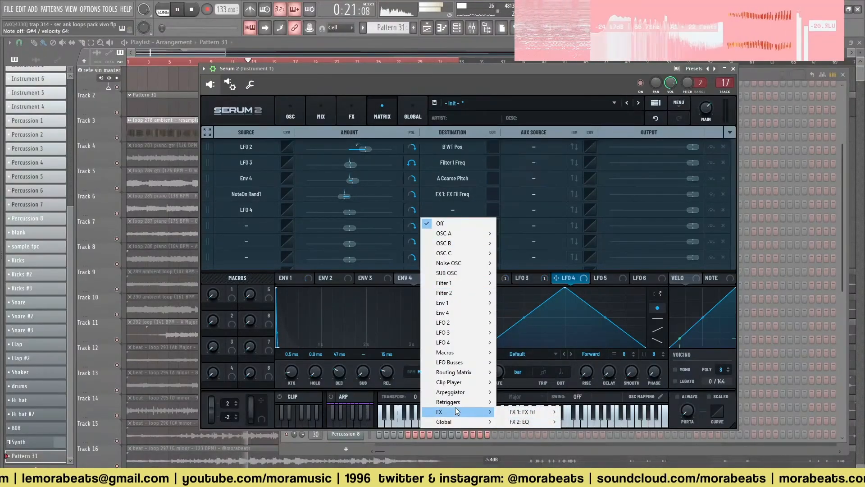
mouse_move(517, 421)
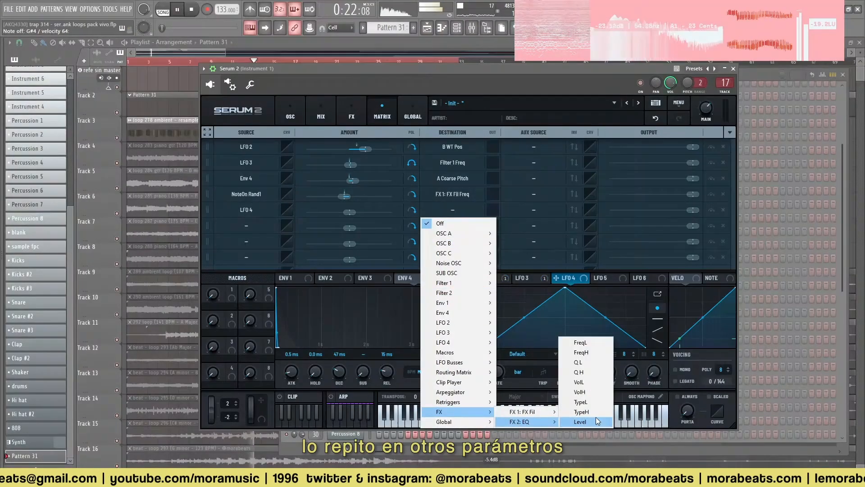
left_click(595, 351)
mouse_move(350, 211)
left_mouse_down()
mouse_move(396, 213)
mouse_move(364, 209)
left_mouse_up()
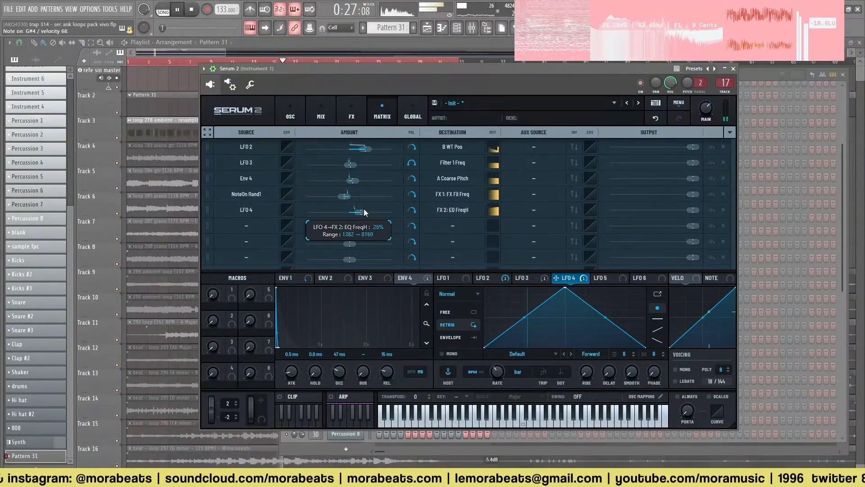
left_click(362, 119)
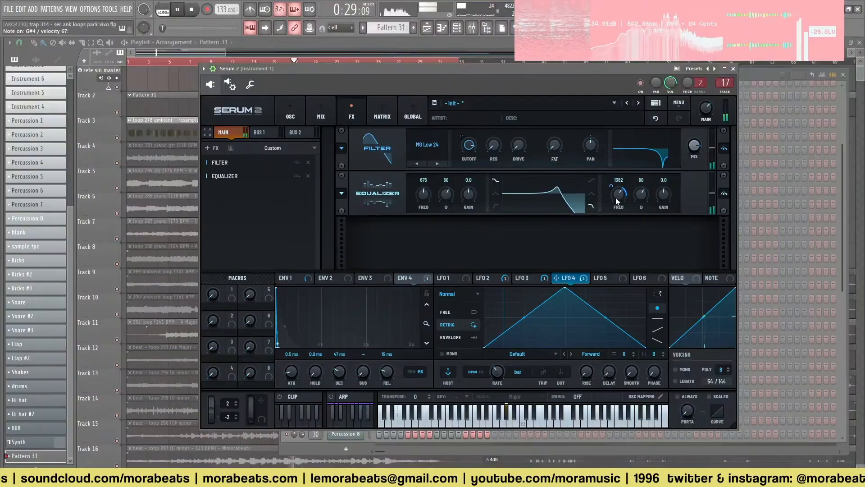
left_click_drag(611, 186, 613, 194)
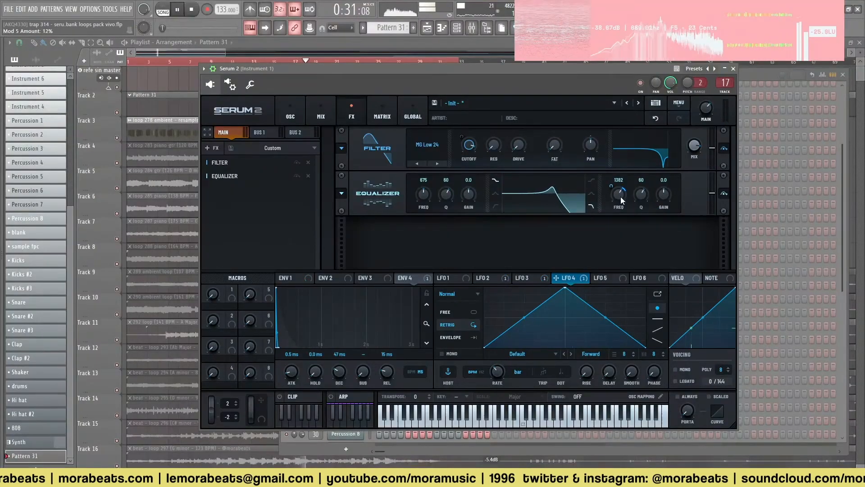
Add a Tube distortion with adjusted drive and a Plate reverb at about 29% mix to the main effects chain
left_click(212, 149)
left_click(244, 211)
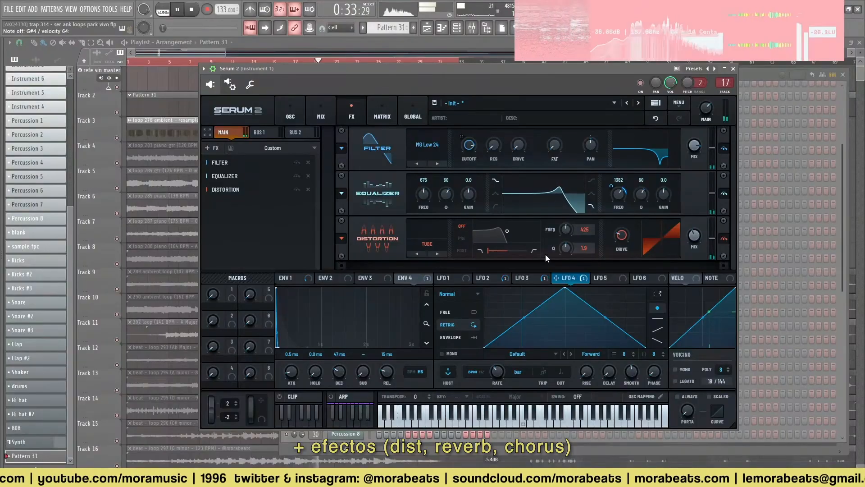
left_click_drag(625, 220, 625, 183)
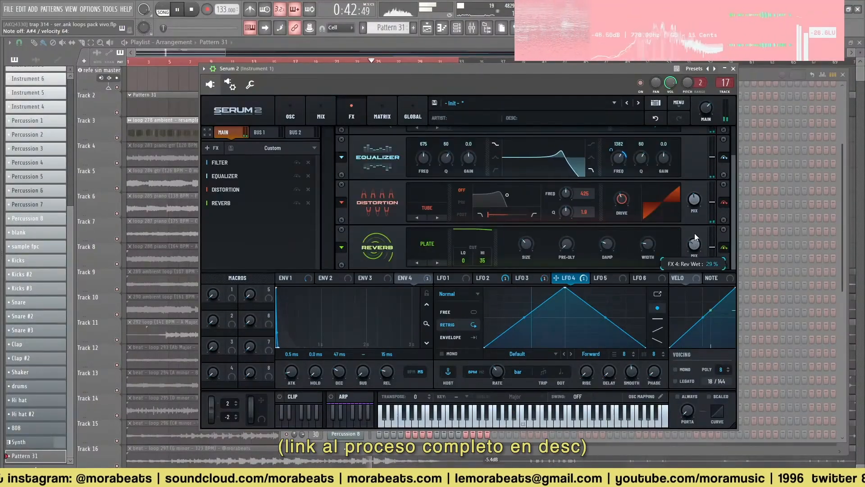
left_click(437, 262)
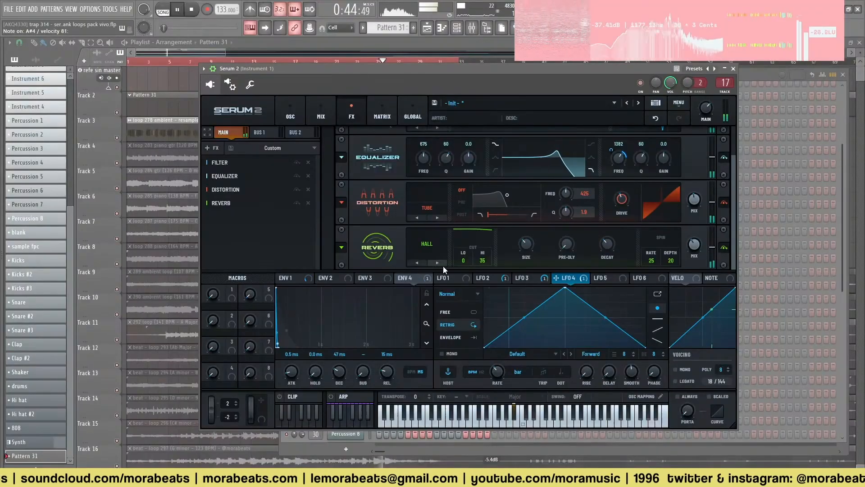
left_click(419, 264)
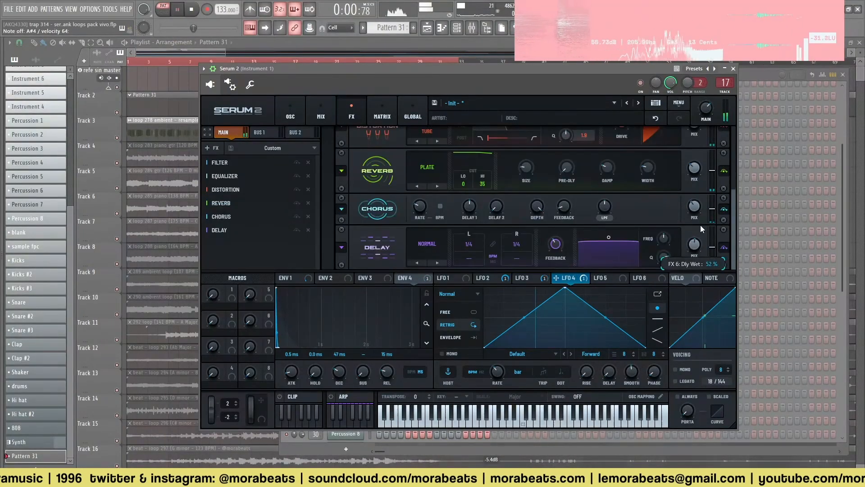
Add Chorus and Delay effects, narrow the delay's filter band, and set the delay to Ping-Pong mode with about 41% mix
left_click_drag(612, 239, 617, 263)
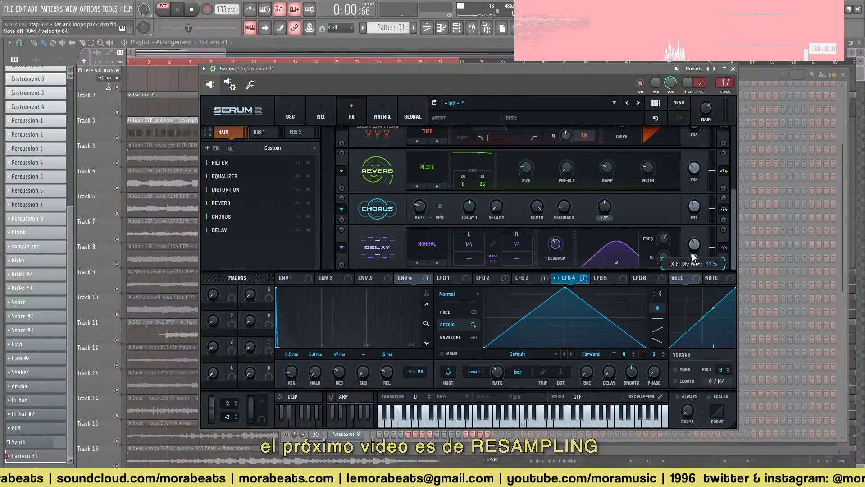
left_click(427, 243)
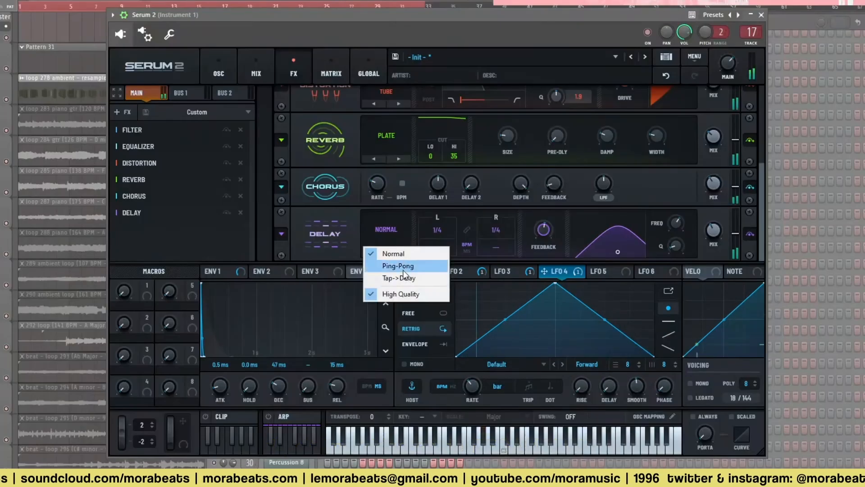
left_click(428, 273)
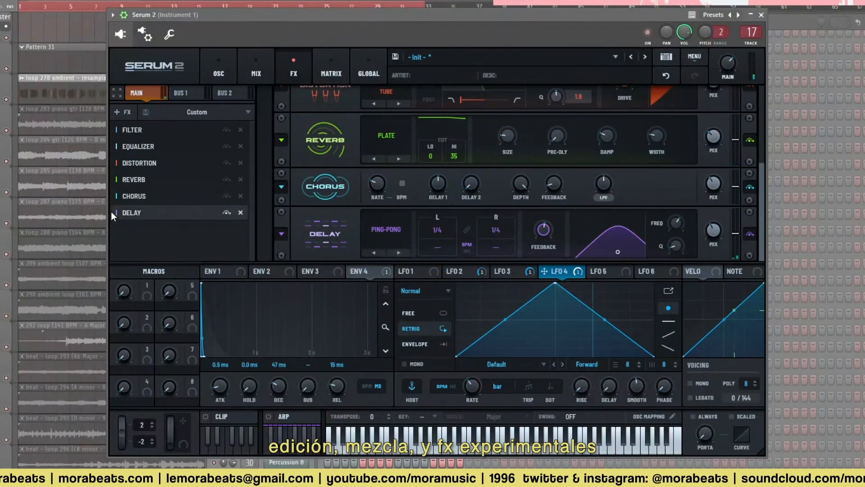
Add a Convolve effect and modulate its decay from Env 1 with an amount of about -15%
left_click(126, 111)
left_click(157, 163)
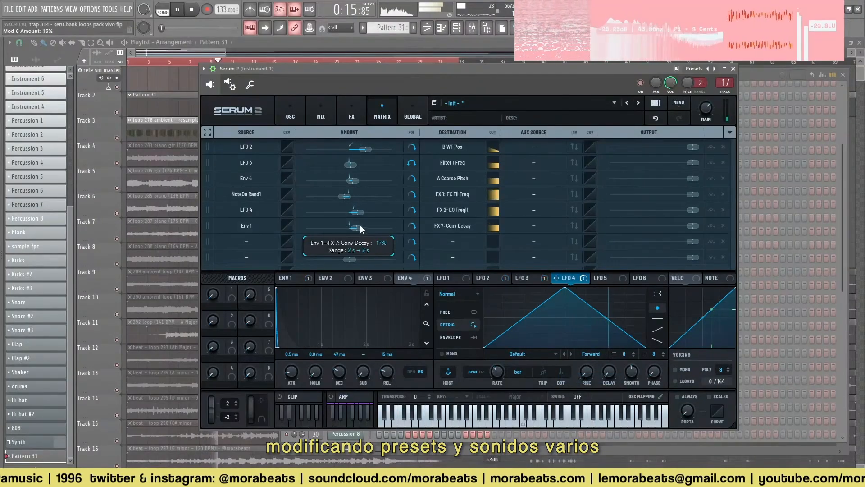
left_click_drag(357, 227, 339, 228)
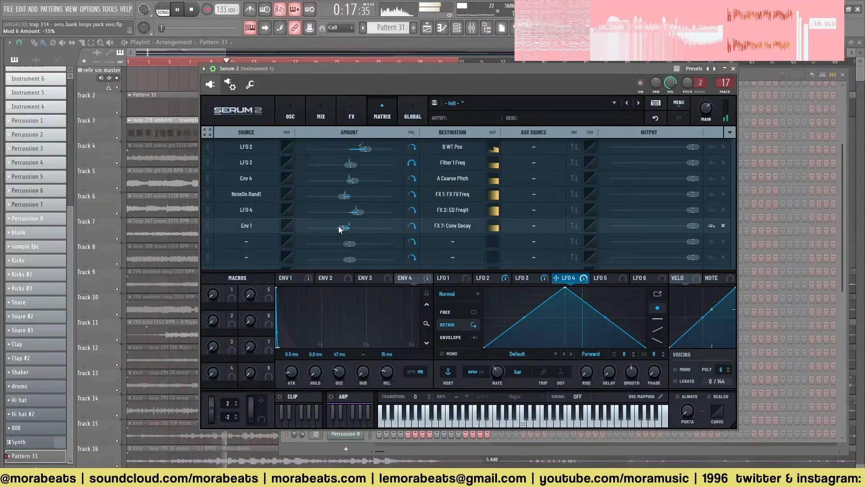
left_click(339, 108)
scroll(600, 209, "down", 3)
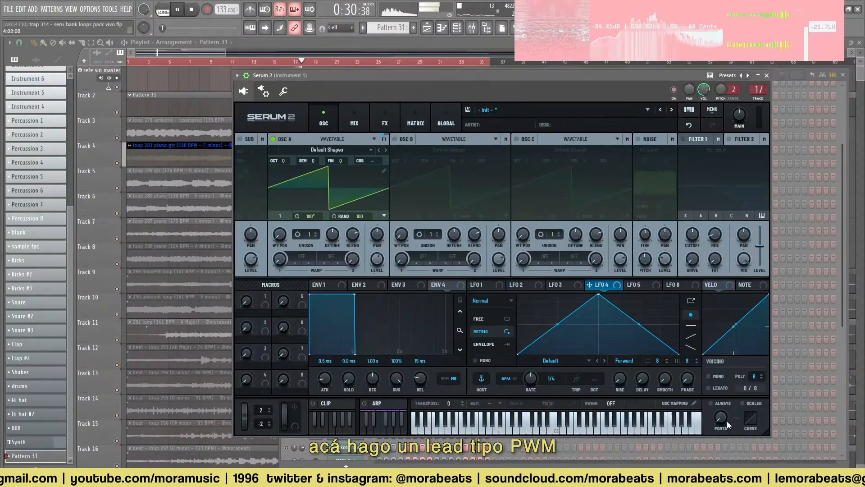
Enable mono, legato and always-on portamento in a fresh patch, and load the AlienSpectral [SN] wavetable into Oscillator A
left_click(718, 376)
left_click(718, 387)
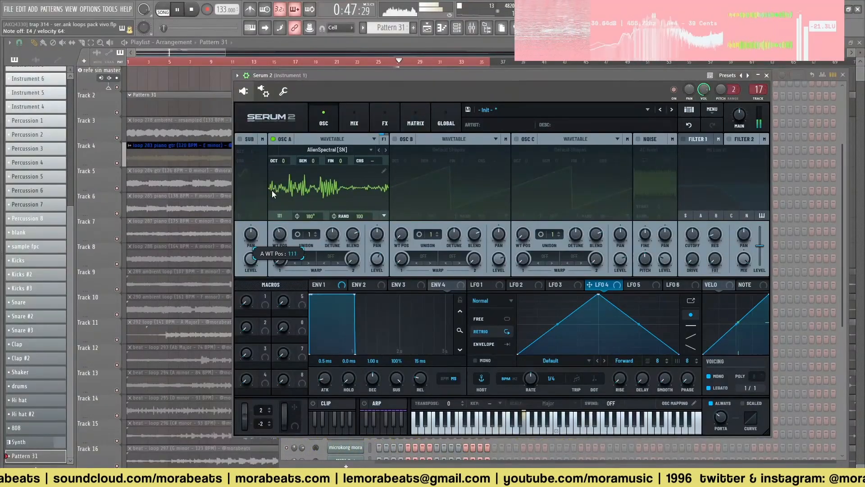
Shape LFO 1 as a descending ramp at one bar and assign it to Oscillator A's wavetable position
left_click(566, 286)
left_click(503, 286)
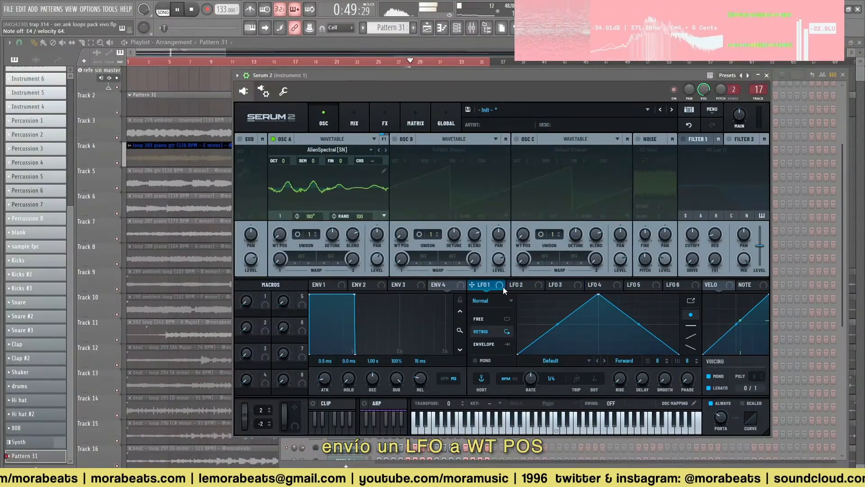
left_click_drag(597, 294, 283, 245)
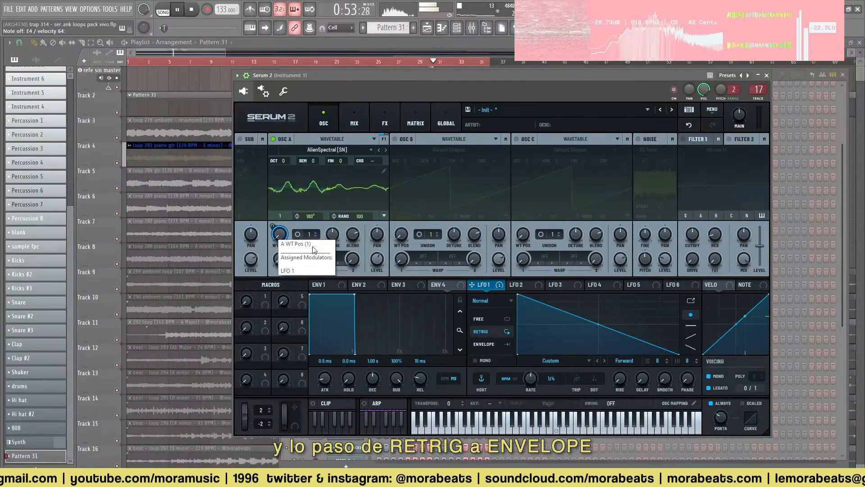
left_click(493, 345)
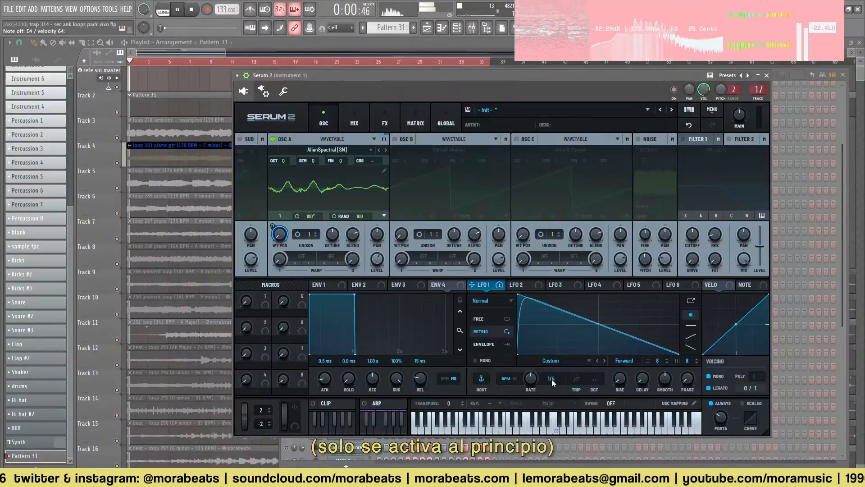
left_click_drag(551, 380, 550, 416)
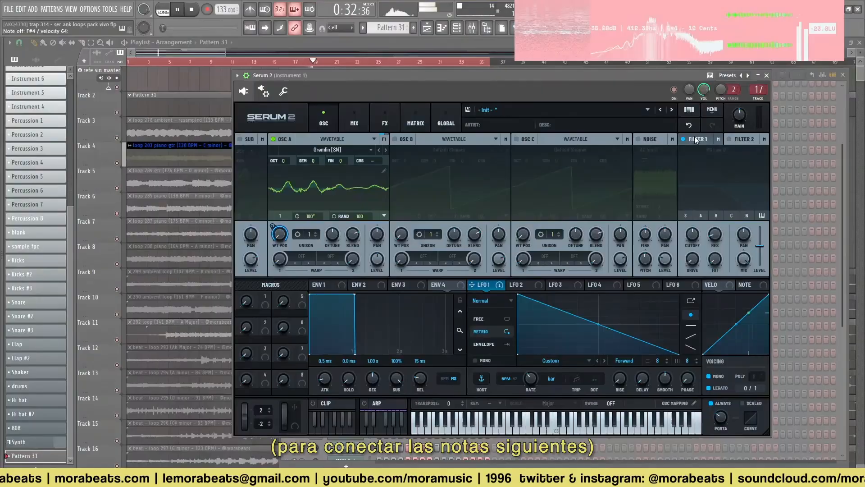
Route Oscillator A through Filter 1 as MG Low 12 with raised cutoff and reduced mix, and load the Monster 2 [SL] wavetable
left_click(696, 139)
left_click_drag(692, 234, 692, 205)
left_click_drag(744, 260, 744, 272)
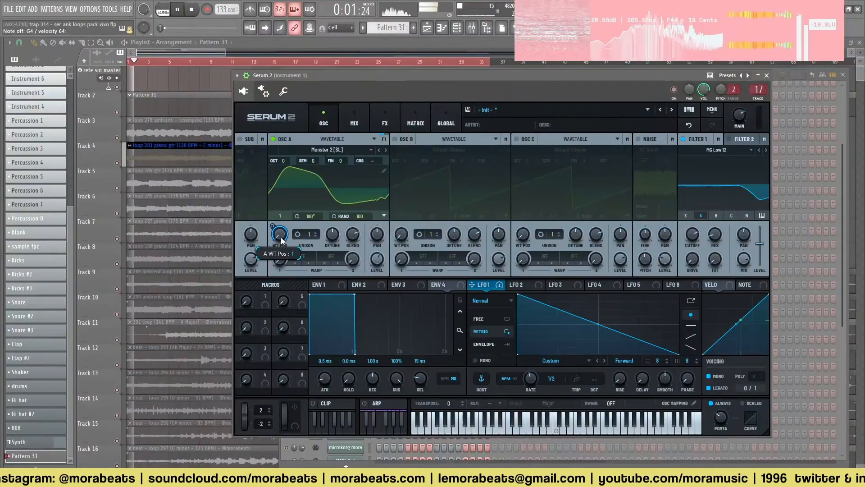
Set LFO 1 to Envelope mode at a one-bar rate and lengthen Env 1's attack to 41 ms
left_click_drag(530, 379, 531, 387)
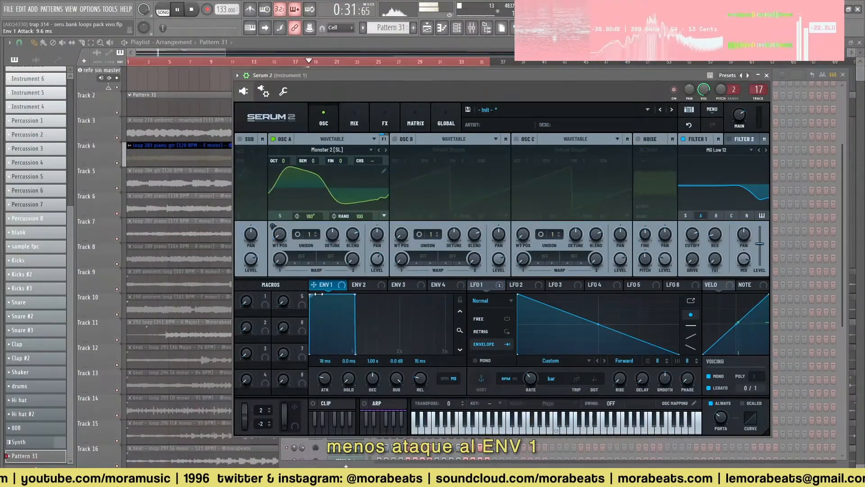
left_click_drag(318, 294, 356, 295)
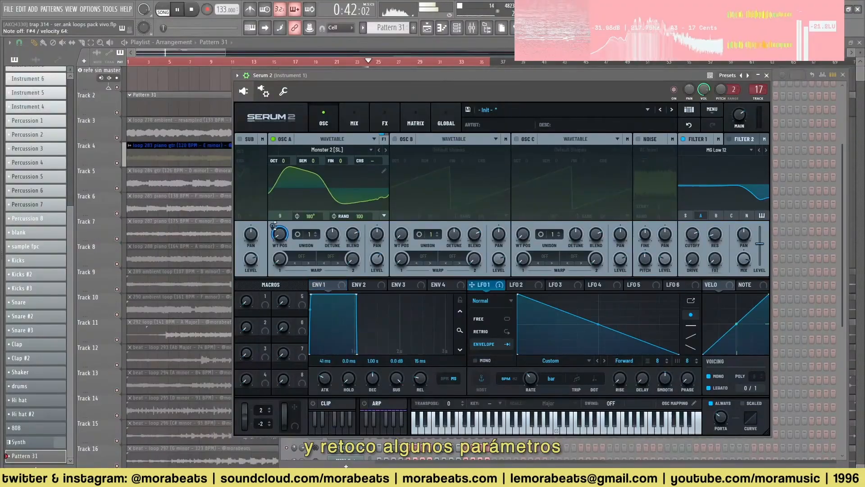
mouse_move(273, 224)
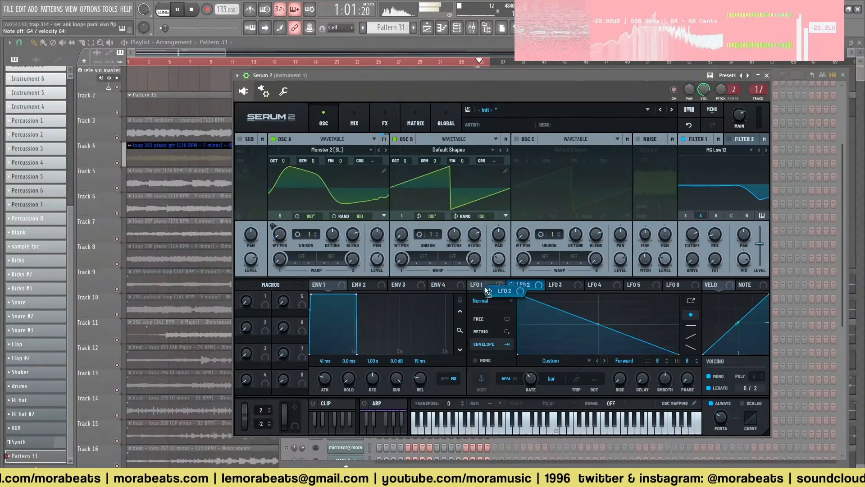
Enable Oscillator B and modulate its level with LFO 2 as a rising ramp at a 1/2 rate
left_click_drag(492, 284, 499, 265)
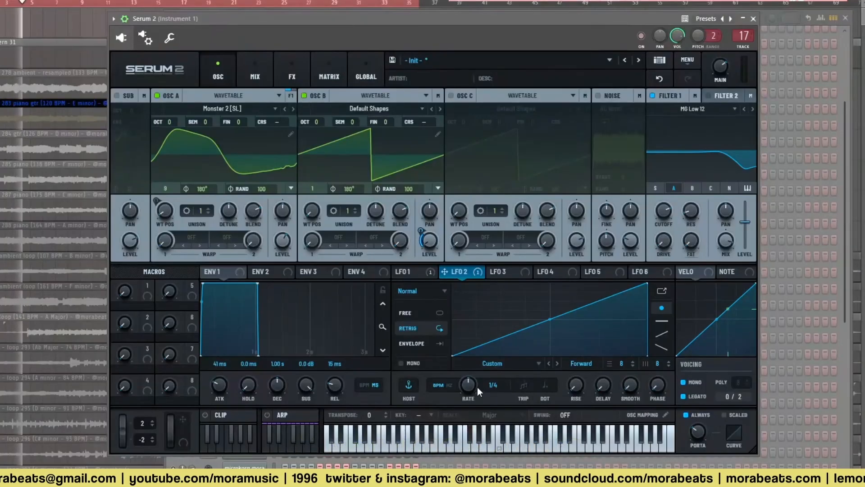
left_click_drag(469, 385, 469, 388)
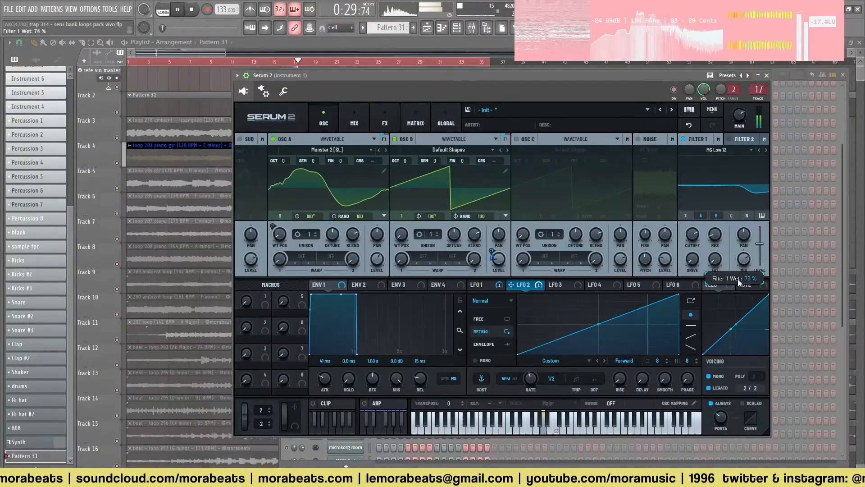
Lower Filter 1's mix and assign LFO 3 to its cutoff for subtle modulation
left_click_drag(737, 279, 737, 287)
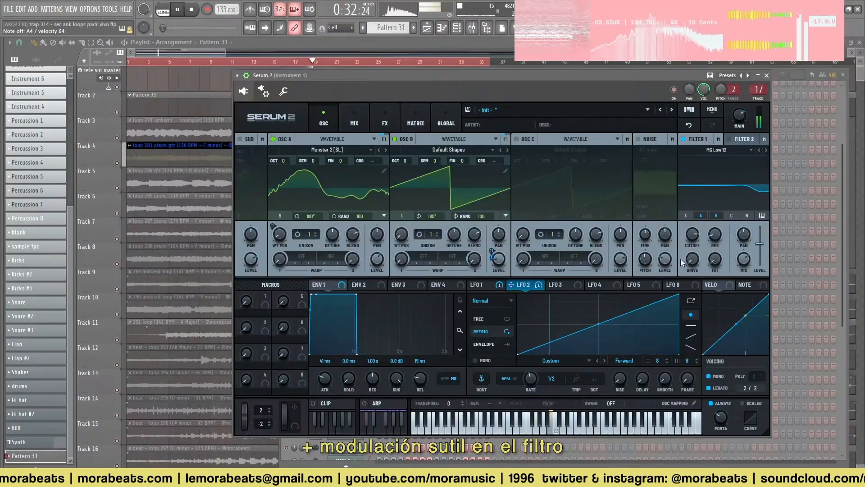
left_click(565, 285)
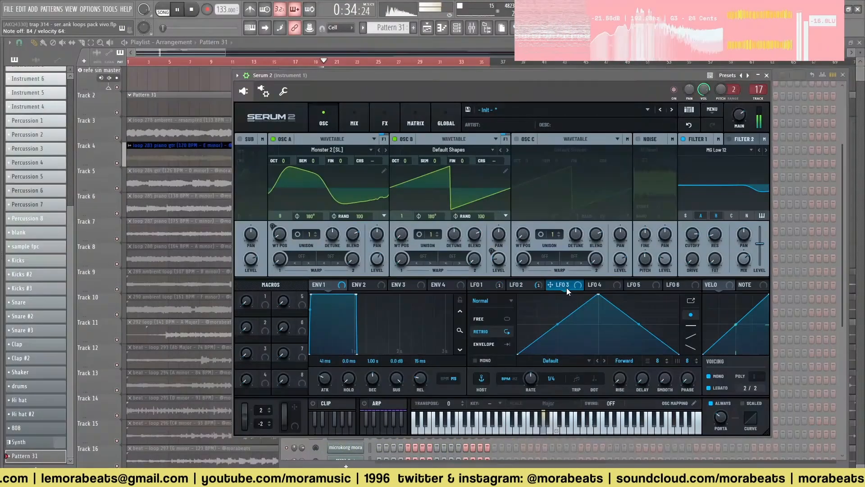
left_click_drag(566, 288, 693, 239)
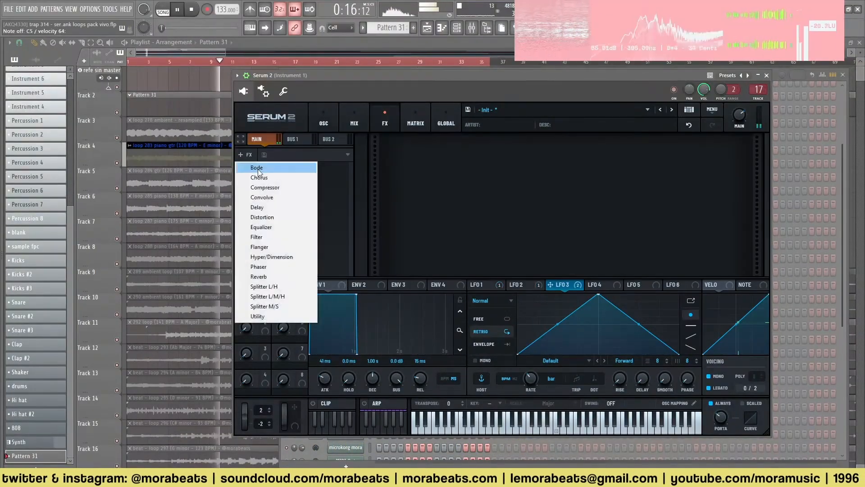
Add a Bode effect and modulate its blur with LFO 6 as a 2-bar ramp running in Reverse direction
left_click(256, 168)
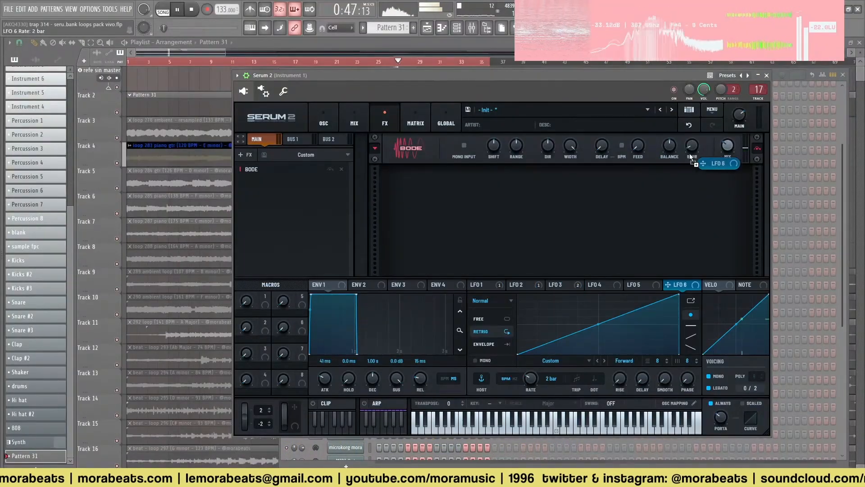
left_click_drag(685, 135, 683, 173)
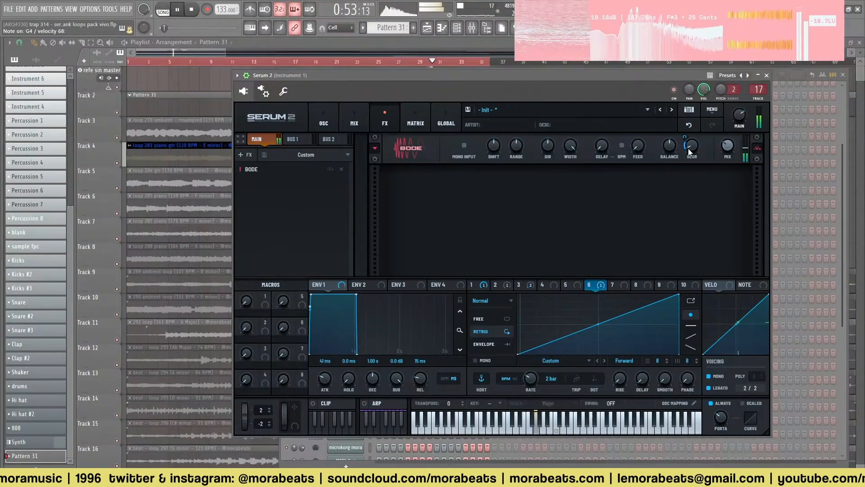
left_click(624, 360)
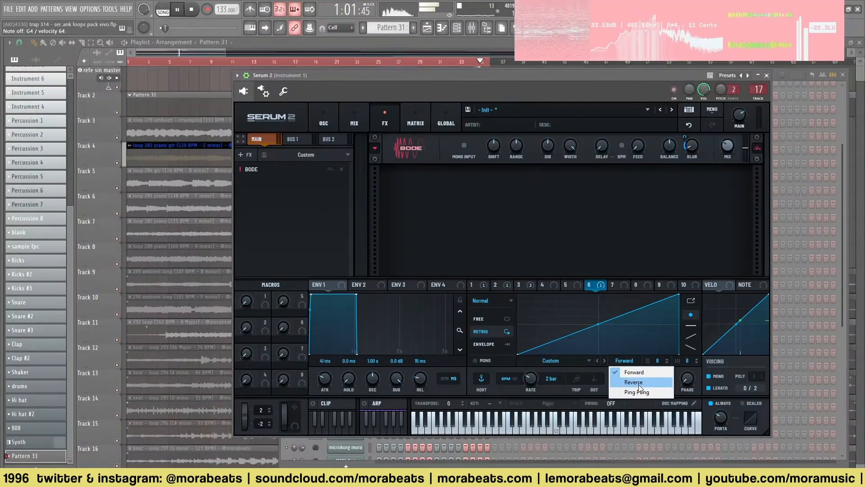
left_click(639, 384)
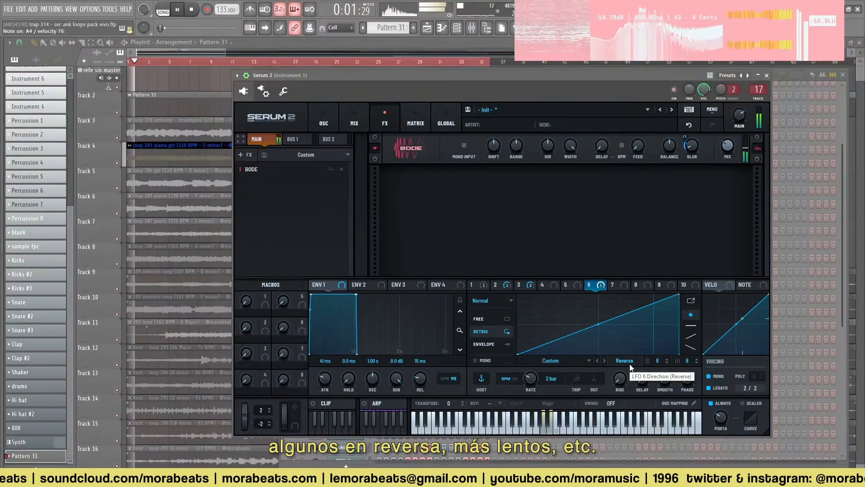
Add a Compressor to the main effects chain and switch it to Multiband mode
left_click(246, 155)
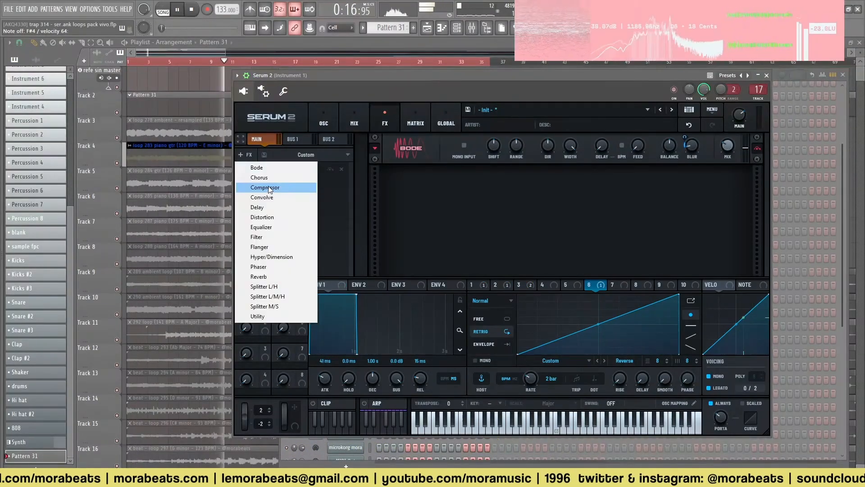
left_click(253, 187)
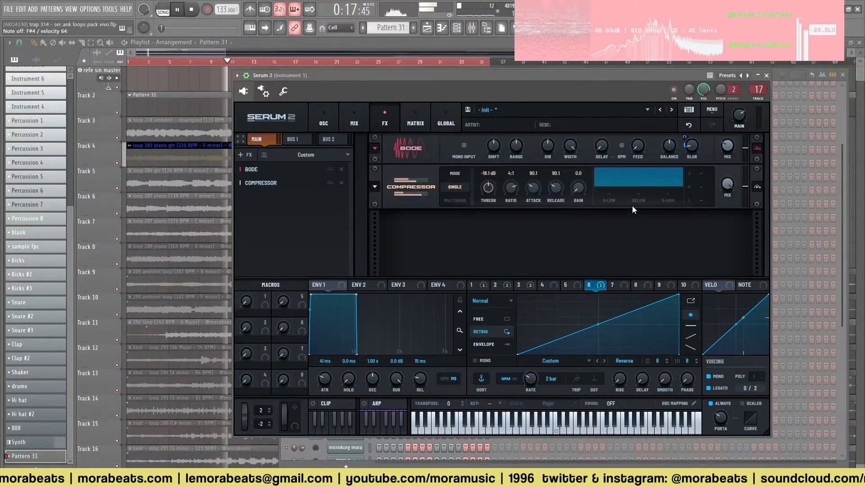
left_click(446, 198)
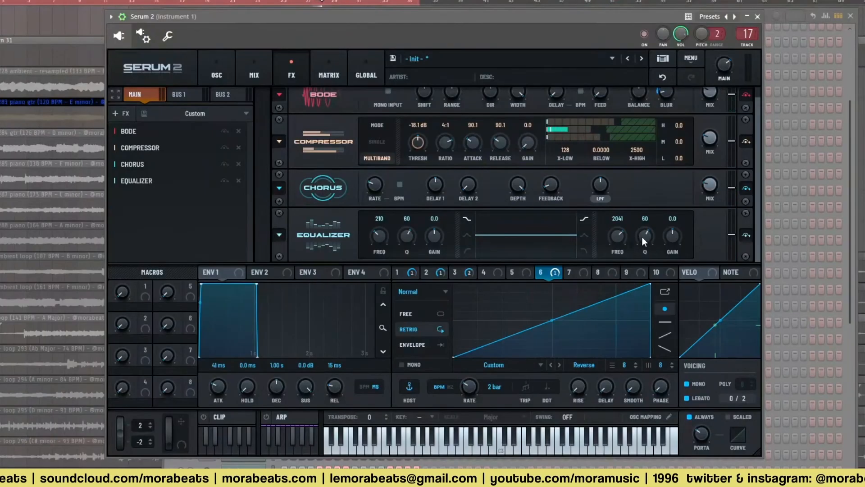
Shape the Equalizer's high band as a peak with 2.9 dB gain at 4867 Hz
left_click_drag(674, 230, 671, 234)
left_click(584, 234)
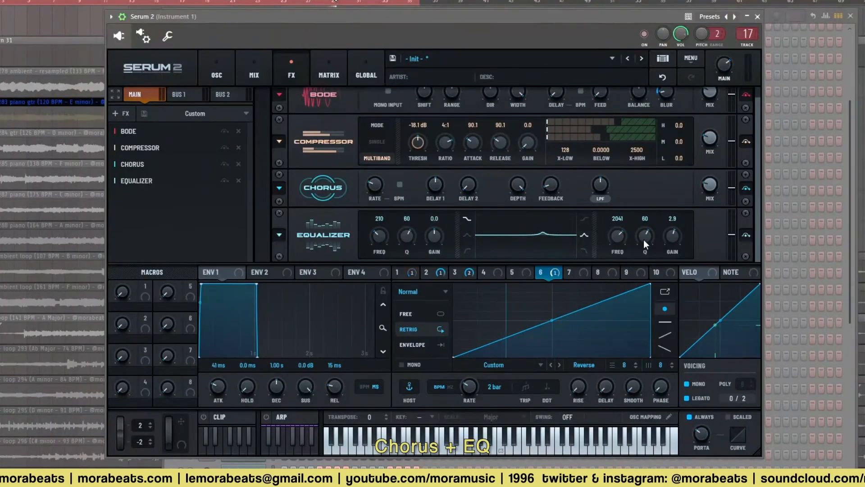
left_click_drag(615, 239, 618, 223)
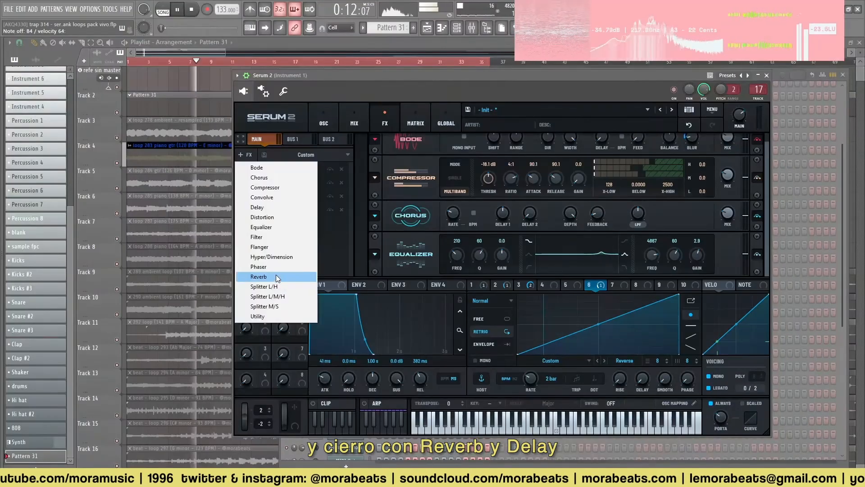
Add a Plate reverb, adjust its mix and raise its low cut to 50
left_click(262, 283)
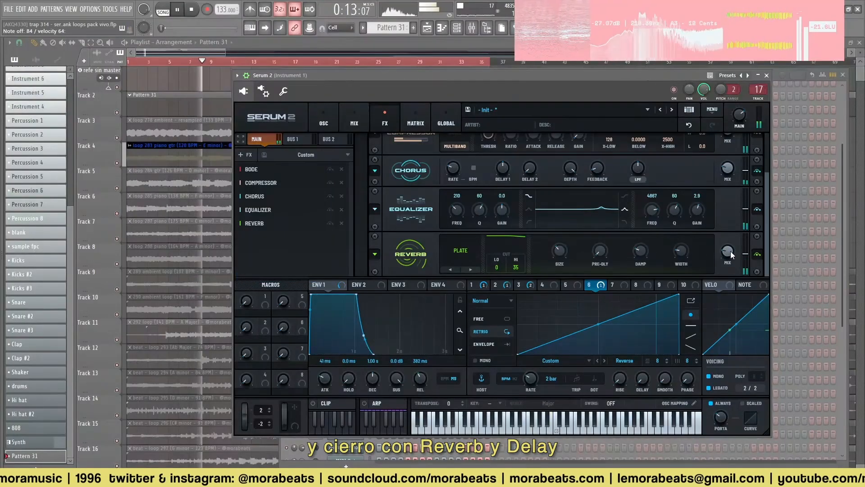
mouse_move(730, 247)
left_mouse_down()
mouse_move(726, 203)
mouse_move(722, 231)
left_mouse_up()
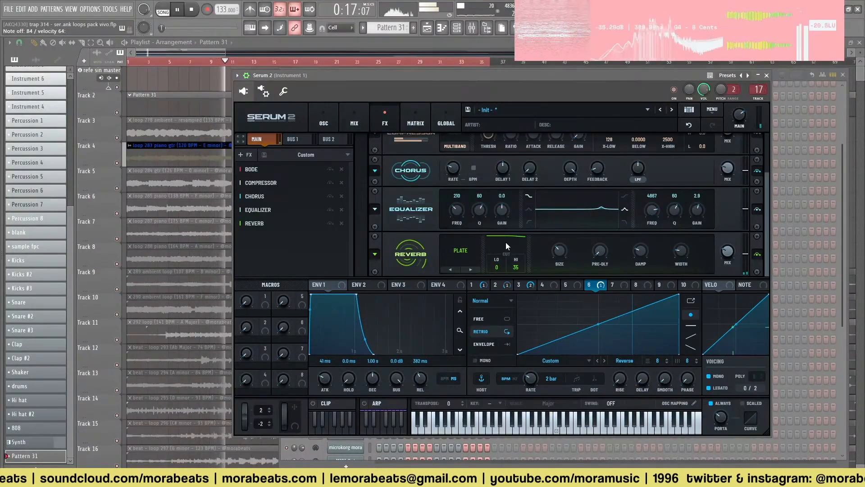
left_click_drag(501, 264, 495, 249)
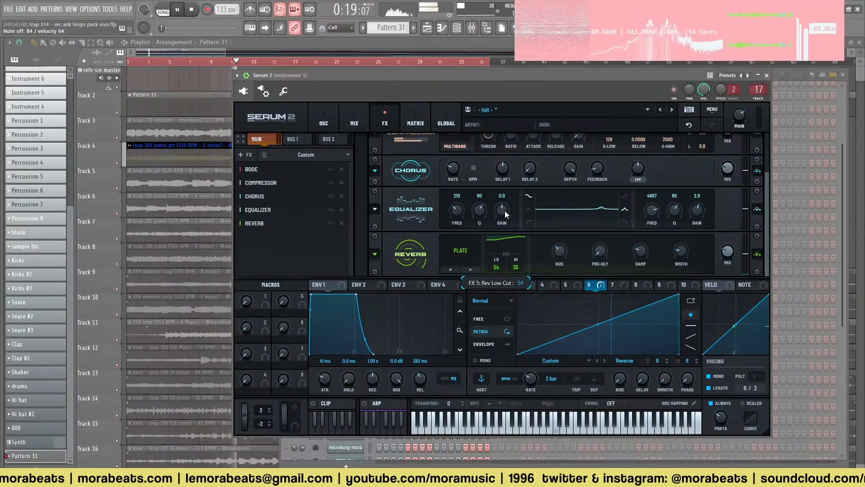
Add a Ping-Pong delay with 1/4 left and 1/2 right times and about 78% feedback, placed before the reverb
left_click(240, 155)
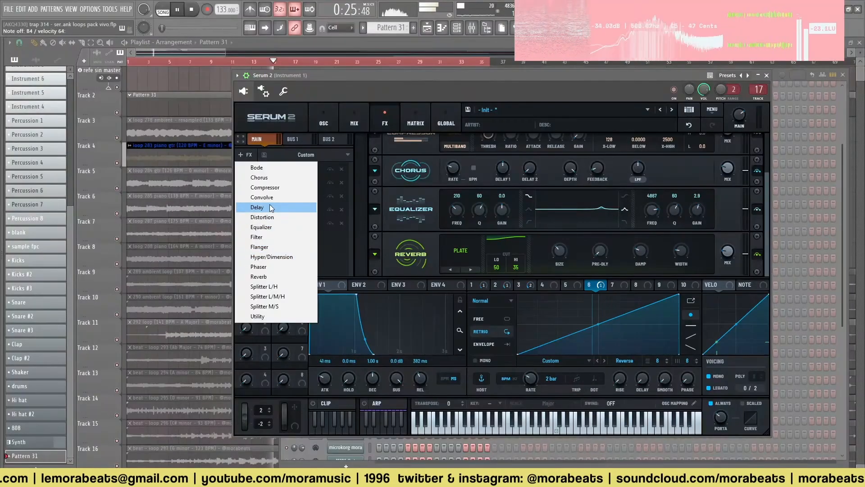
left_click(261, 207)
left_click_drag(657, 255, 653, 274)
mouse_move(731, 246)
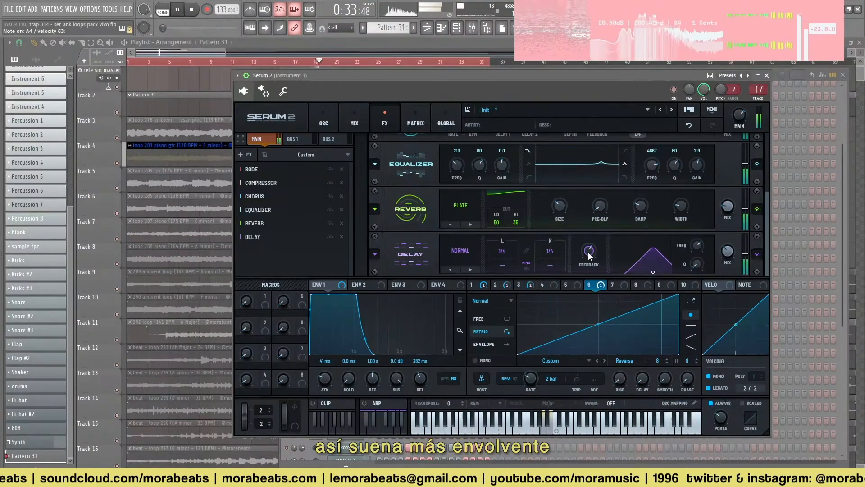
left_click_drag(589, 251, 587, 244)
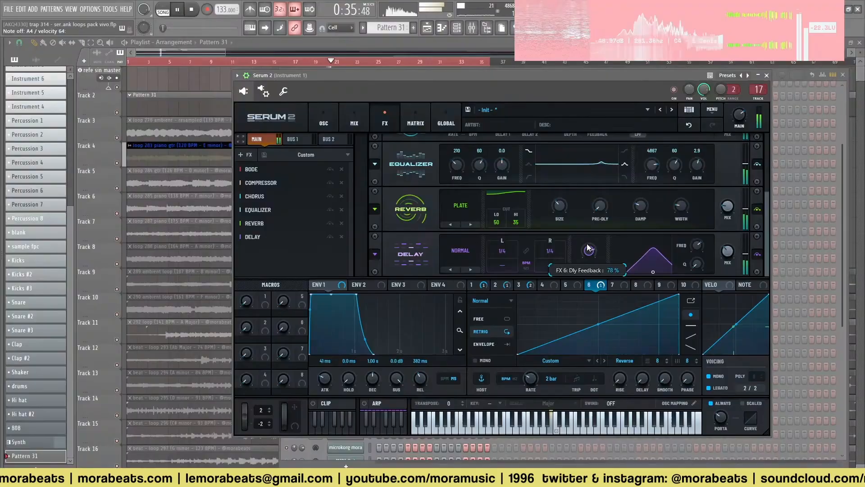
left_click_drag(411, 252, 418, 191)
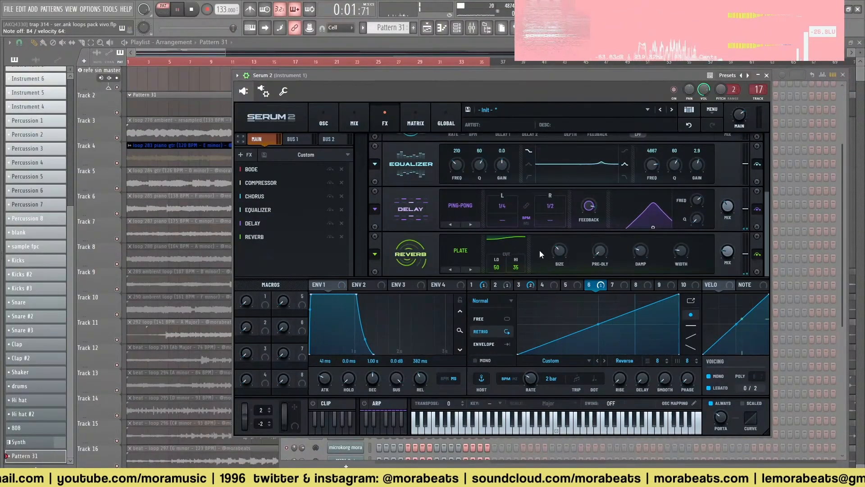
Add a Utility effect and move it up to the start of the effects chain
left_click(243, 155)
left_click(270, 311)
left_click_drag(434, 252, 419, 152)
left_click_drag(269, 202, 272, 163)
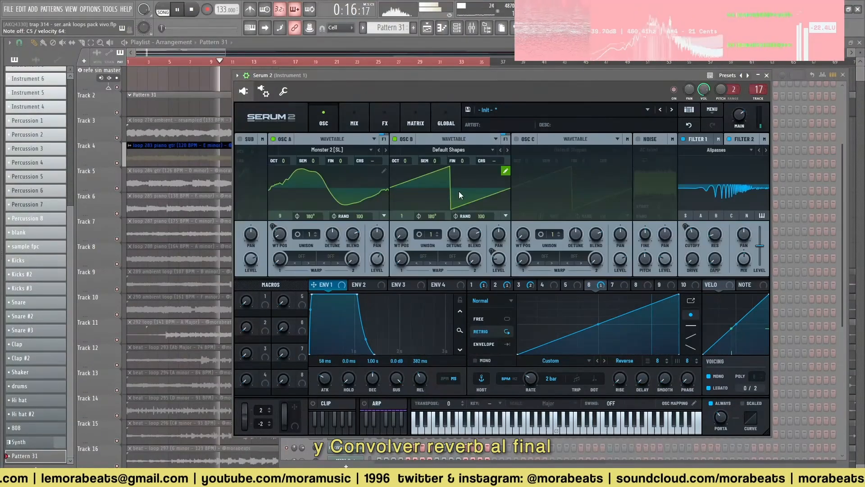
Redraw Oscillator B's first wavetable frame with harmonics fading out around bin 23 and a strong fundamental
left_click(506, 170)
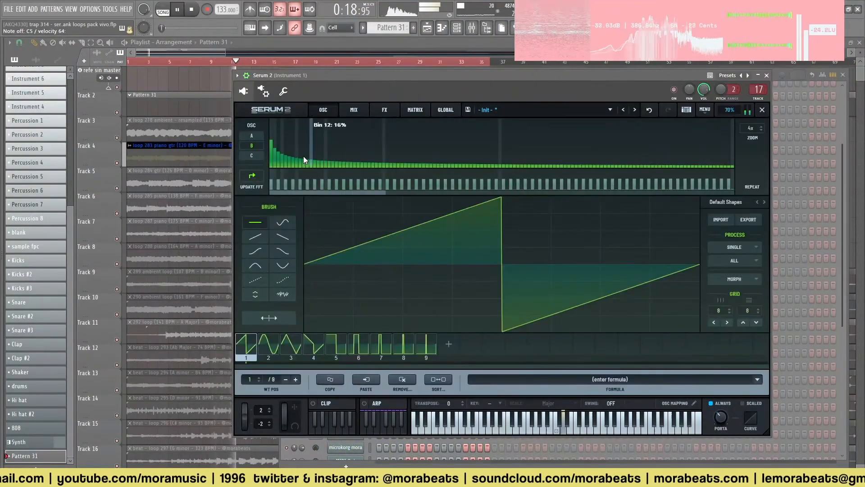
mouse_move(271, 160)
left_mouse_down()
mouse_move(288, 136)
mouse_move(351, 163)
left_mouse_up()
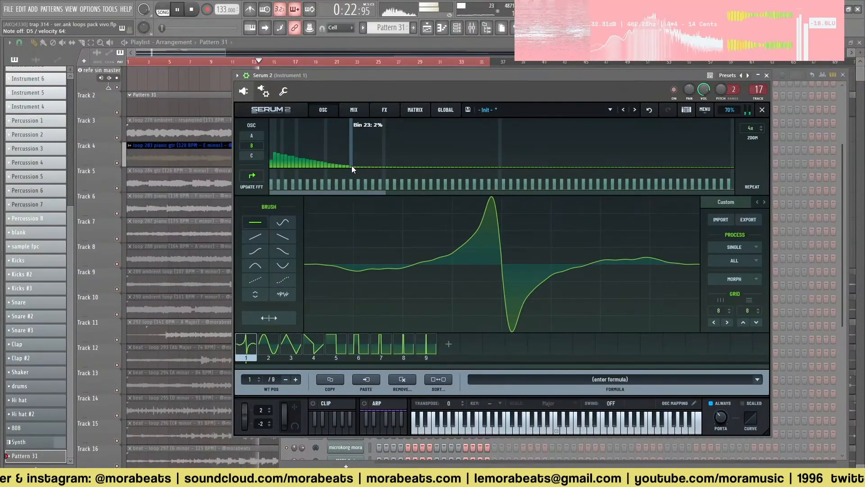
left_click(271, 132)
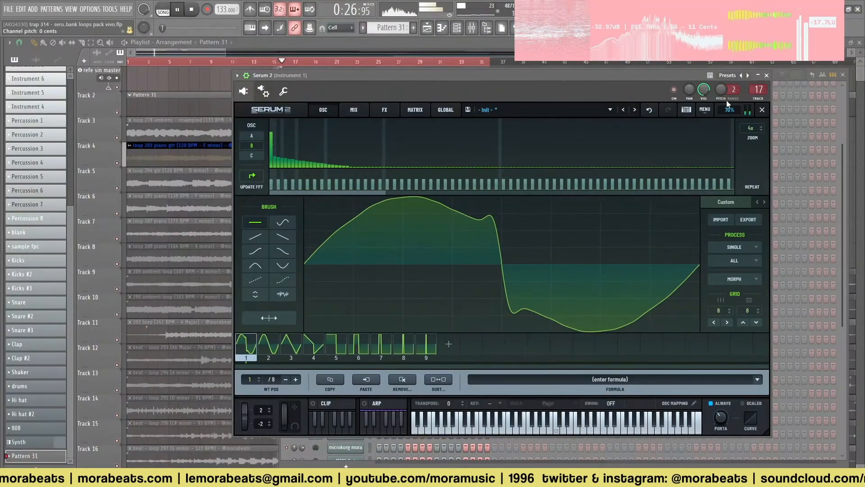
left_click(762, 111)
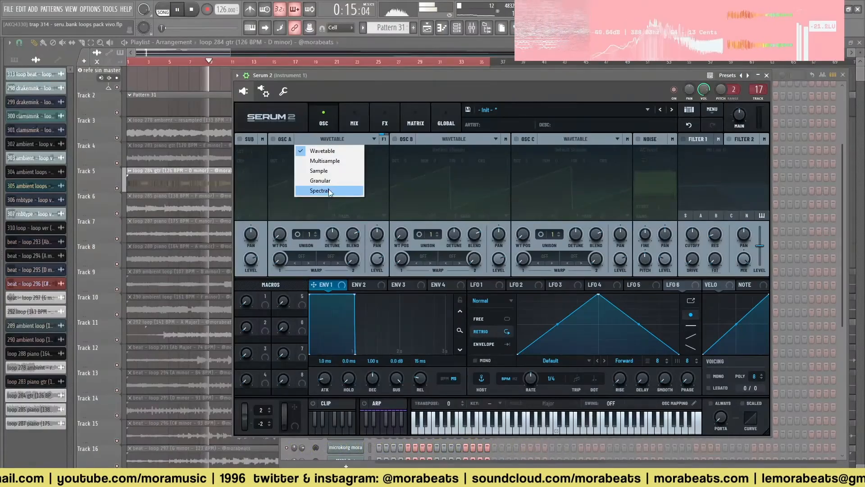
Set Oscillator A to Granular mode with the pluck [lotus] sample and raise its random grain level to 26%
left_click(311, 183)
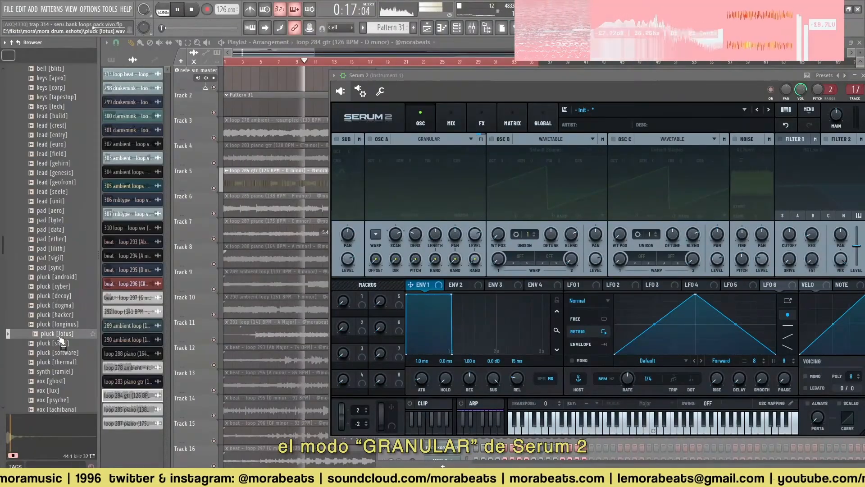
left_click_drag(60, 339, 387, 194)
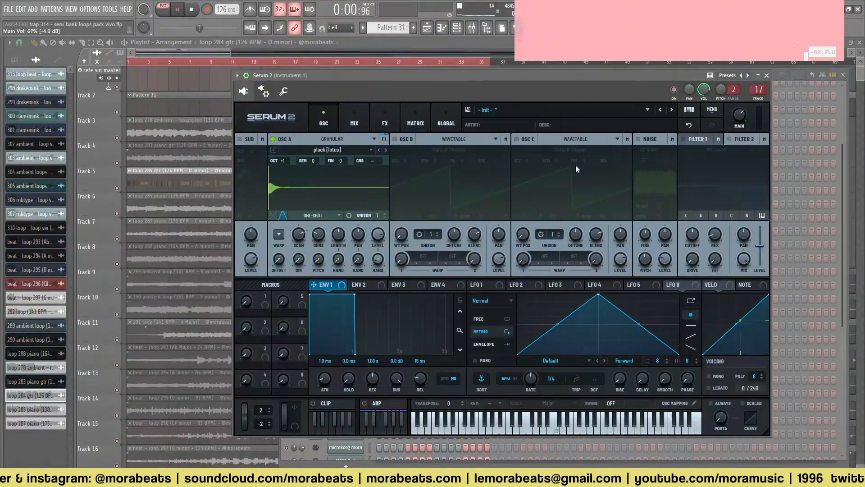
right_click(325, 180)
left_click(356, 264)
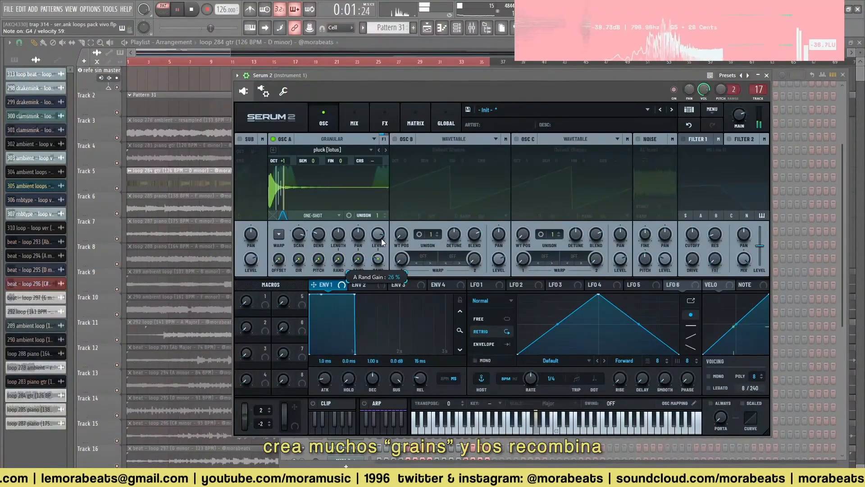
Set Oscillator A's playback to Fwd/Rev Loop and shorten the loop to the sample's opening portion
left_click(316, 215)
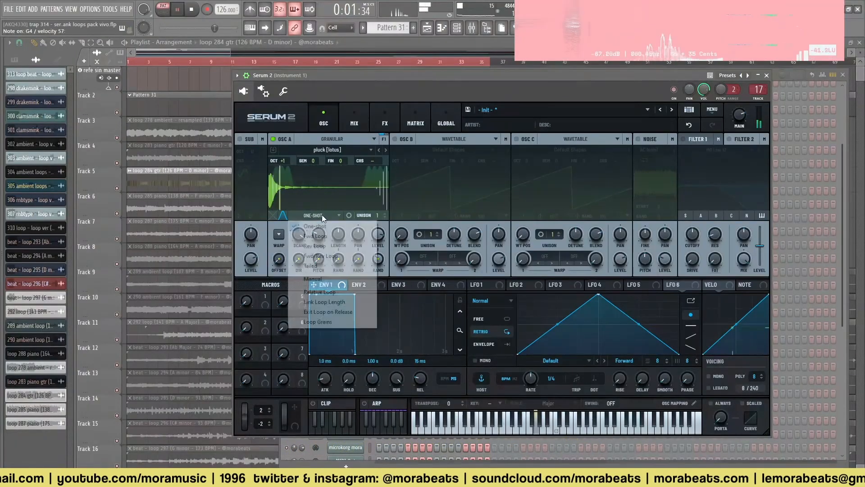
left_click(328, 256)
left_click_drag(388, 188, 277, 191)
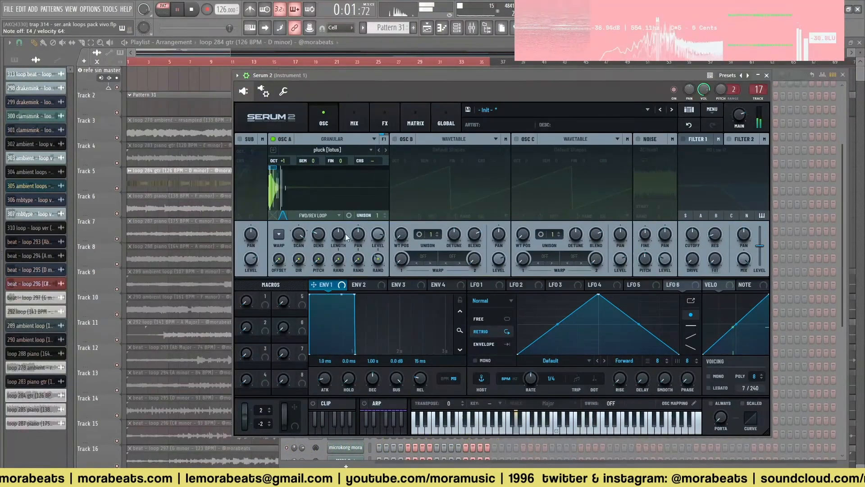
Raise Oscillator A's unison to 16 voices and lower its unison detune close to zero
left_click_drag(377, 215, 381, 183)
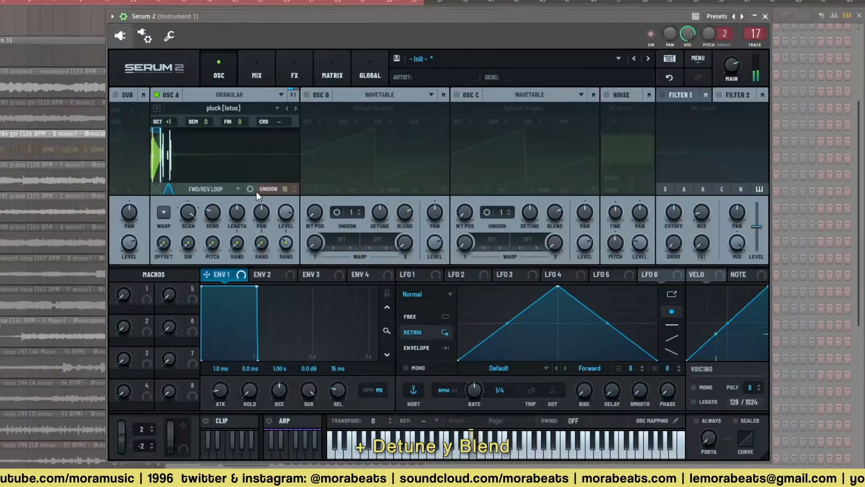
left_click(351, 216)
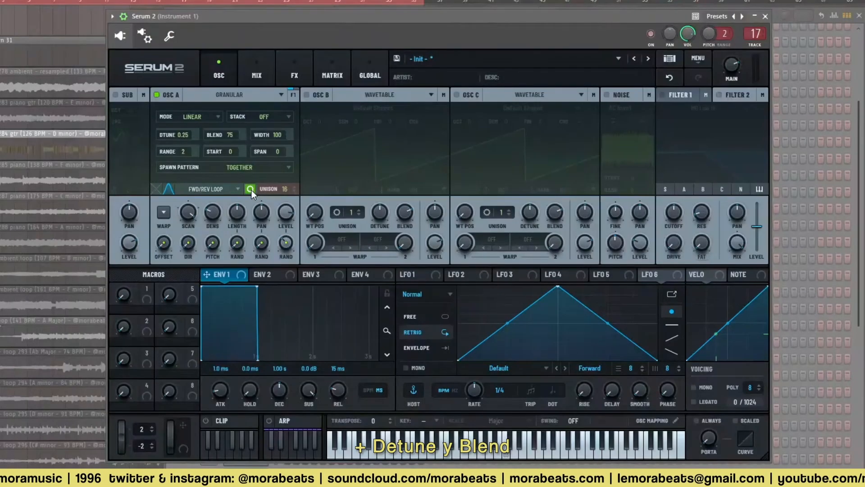
left_click_drag(186, 136, 195, 194)
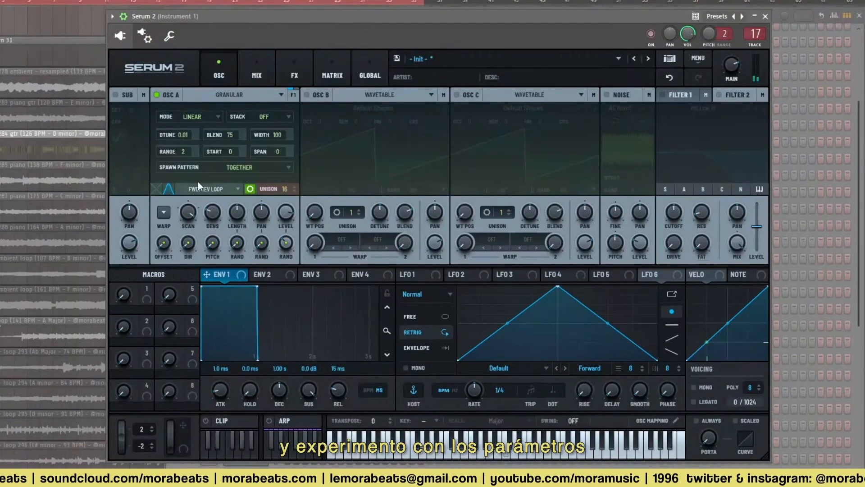
left_click_drag(183, 135, 183, 131)
Adjust the grain level and pitch randomization of Oscillator A
left_click_drag(285, 242, 278, 205)
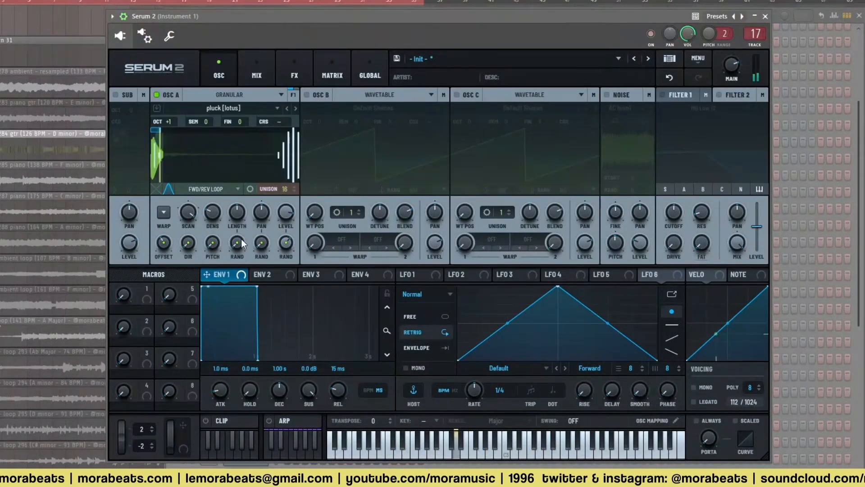
left_click_drag(217, 247, 207, 223)
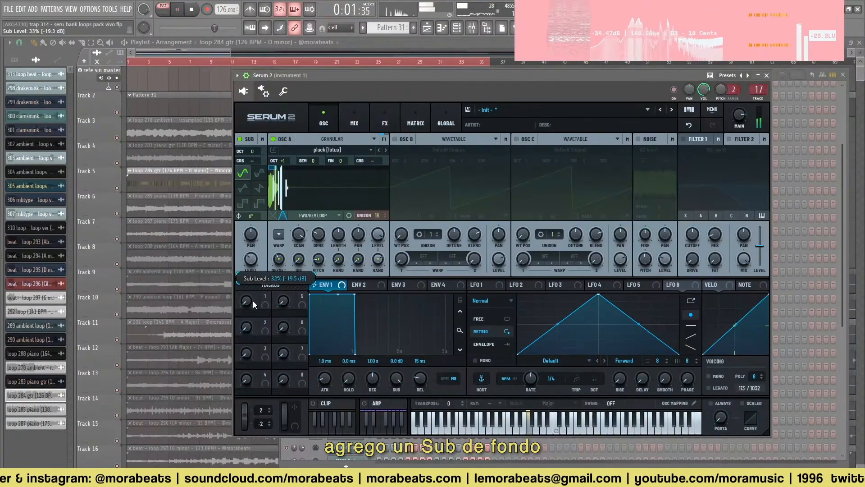
Reshape LFO 1 into a falling ramp and assign it to the Sub oscillator's level
left_click(482, 284)
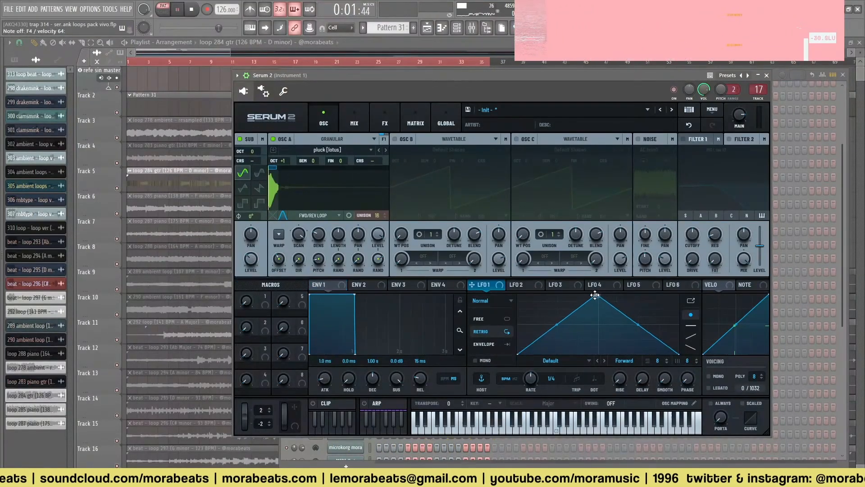
left_click_drag(596, 295, 245, 264)
Enable Filter 1 as MG Low 12, lower its cutoff to about 425 Hz under LFO 1 modulation, and soften the LFO's attack
left_click(683, 139)
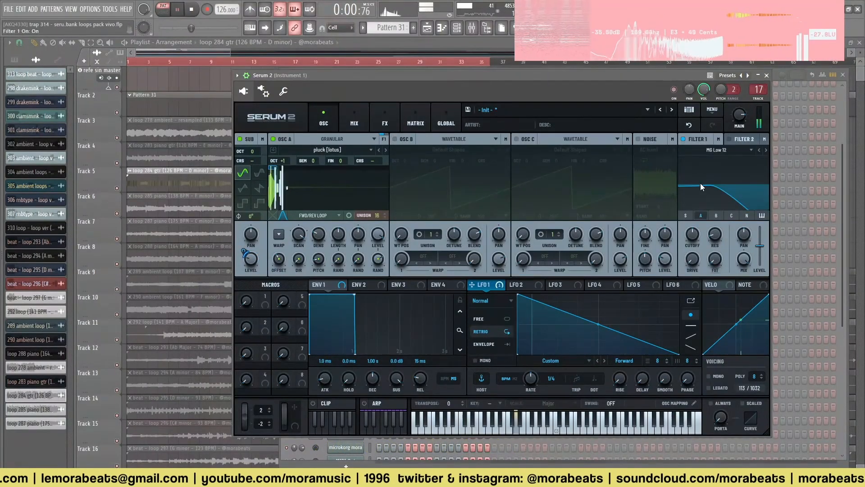
mouse_move(693, 234)
left_mouse_down()
mouse_move(694, 219)
mouse_move(718, 232)
mouse_move(698, 233)
left_mouse_up()
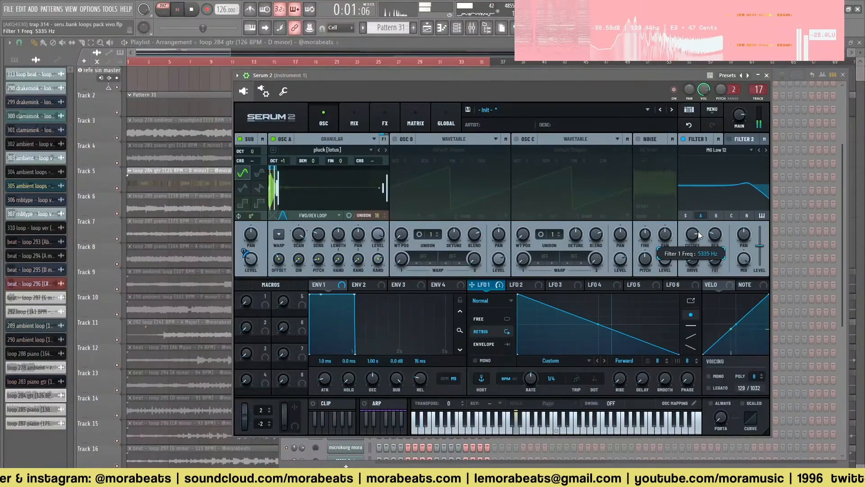
left_click_drag(482, 284, 693, 235)
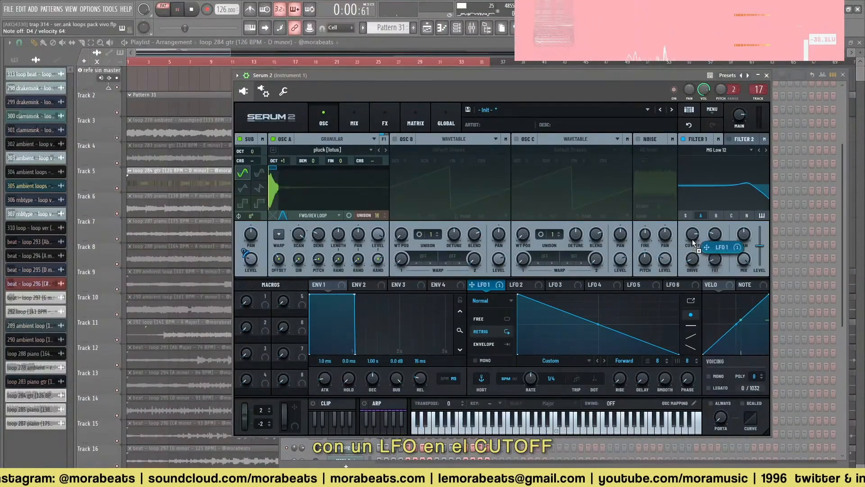
left_click_drag(693, 236, 682, 262)
left_click(685, 215)
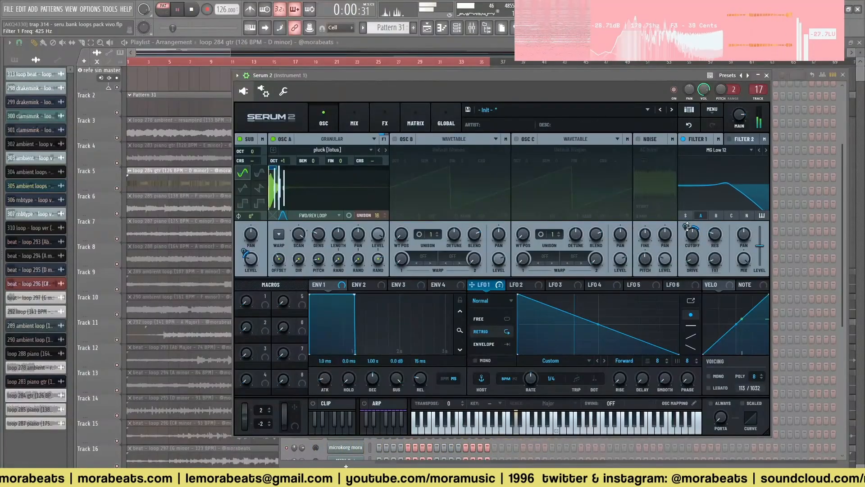
left_click_drag(518, 295, 537, 292)
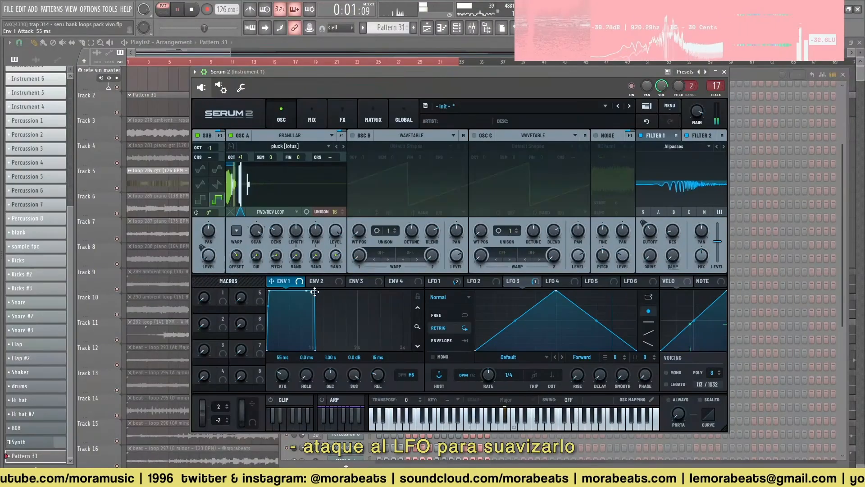
Set Env 1's decay to 934 ms, sustain to -1.2 dB and release to 362 ms
left_click_drag(314, 292, 312, 294)
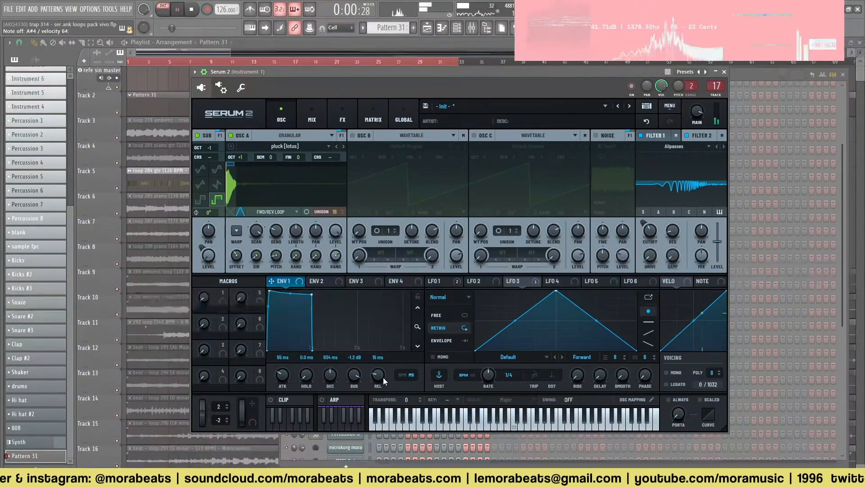
left_click_drag(383, 377, 383, 350)
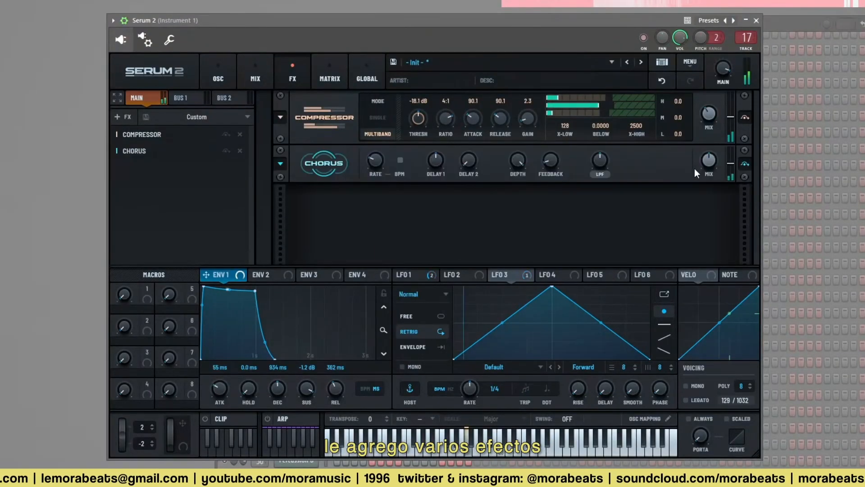
Adjust the Chorus mix and modulate it with LFO 4 shaped as a long rising ramp
left_click_drag(710, 128, 705, 180)
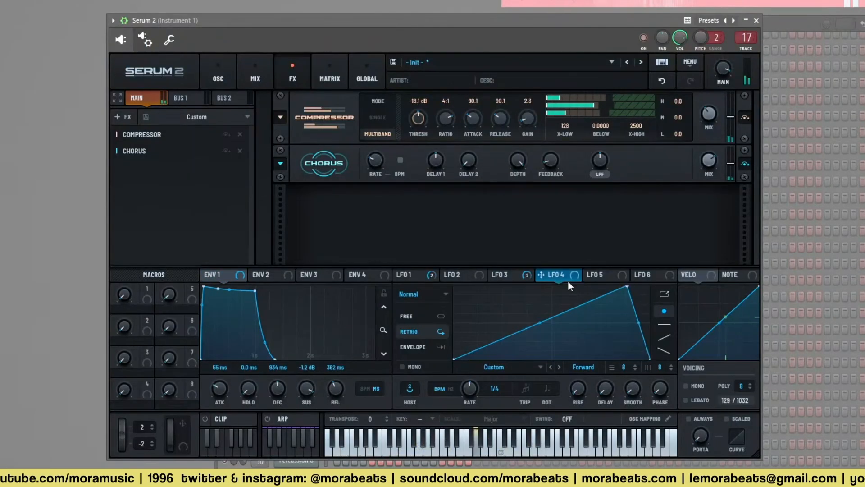
left_click_drag(559, 275, 703, 180)
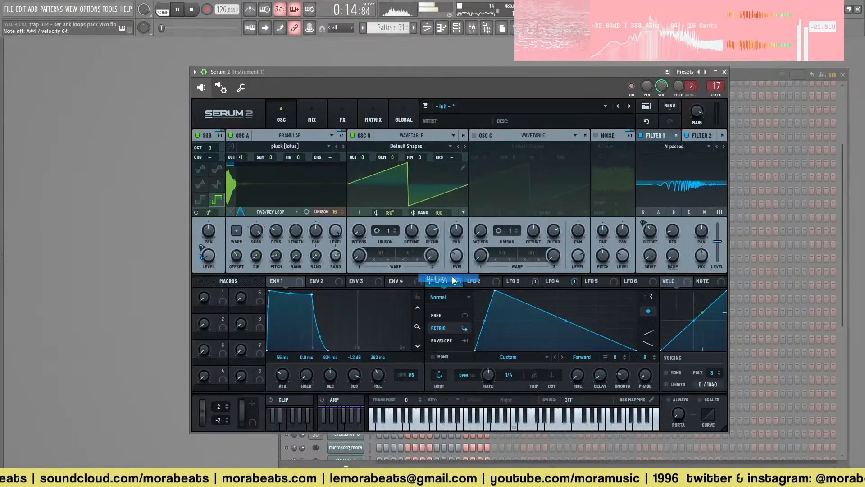
Load the Dull..toy wavetable into Oscillator B under LFO modulation, and add BrightWhite noise with its level driven by LFO 1
left_click(422, 196)
left_click(232, 135)
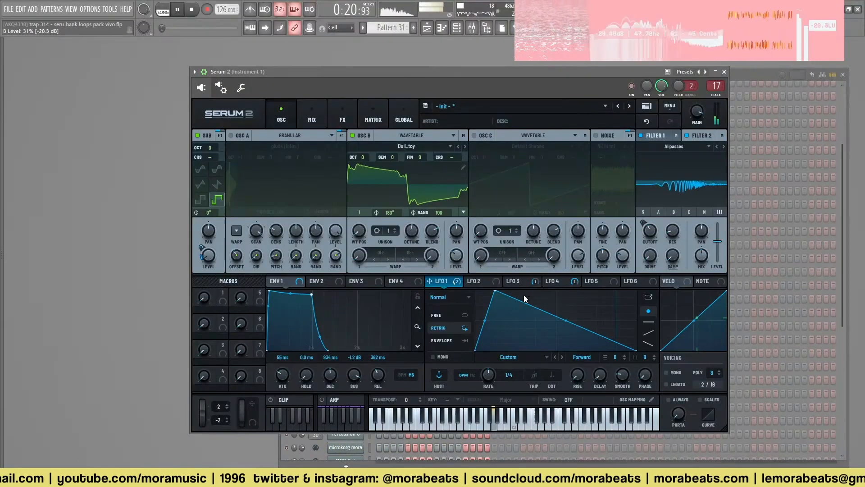
left_click(599, 281)
left_click(559, 282)
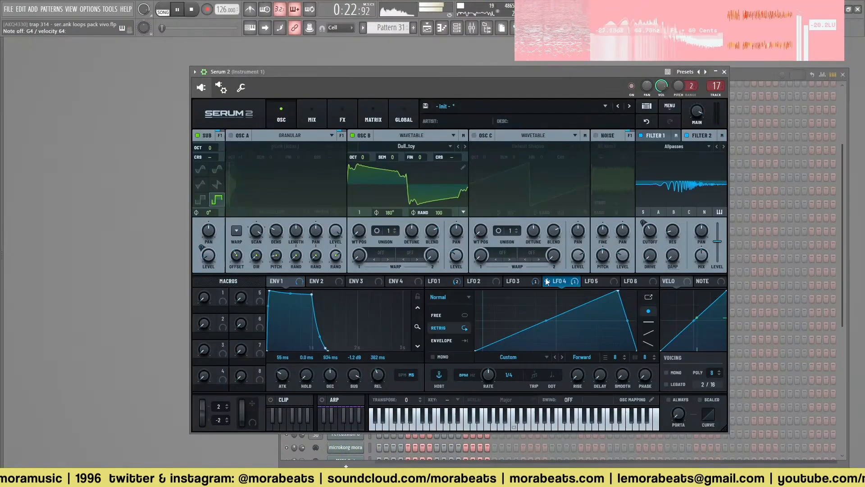
left_click_drag(456, 255, 352, 246)
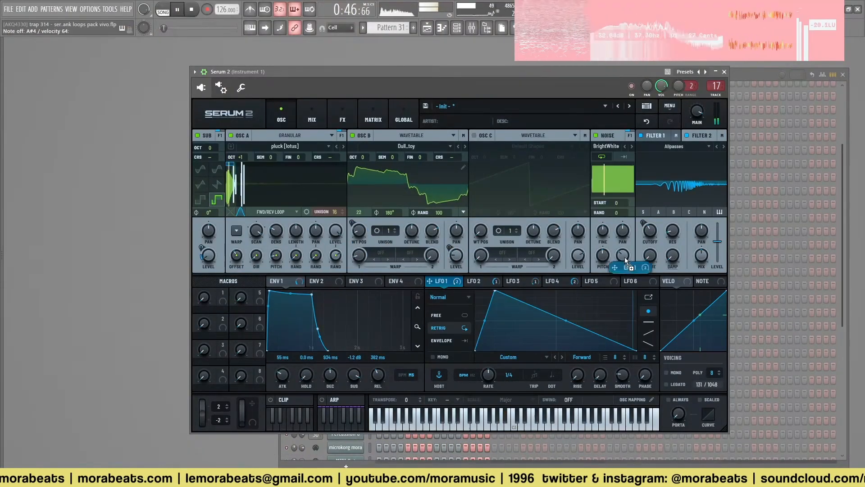
left_click_drag(625, 257, 617, 264)
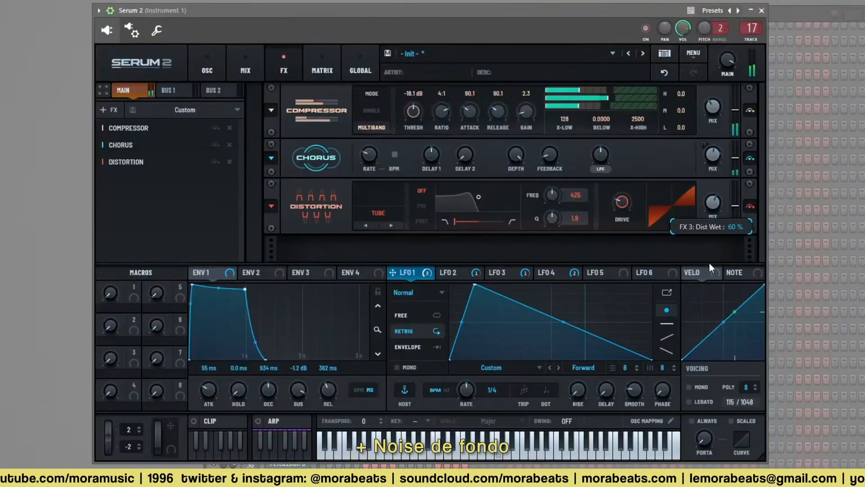
Adjust the Tube distortion's mix and drive, and set its pre-filter frequency to 4599 Hz
left_click_drag(709, 263, 709, 277)
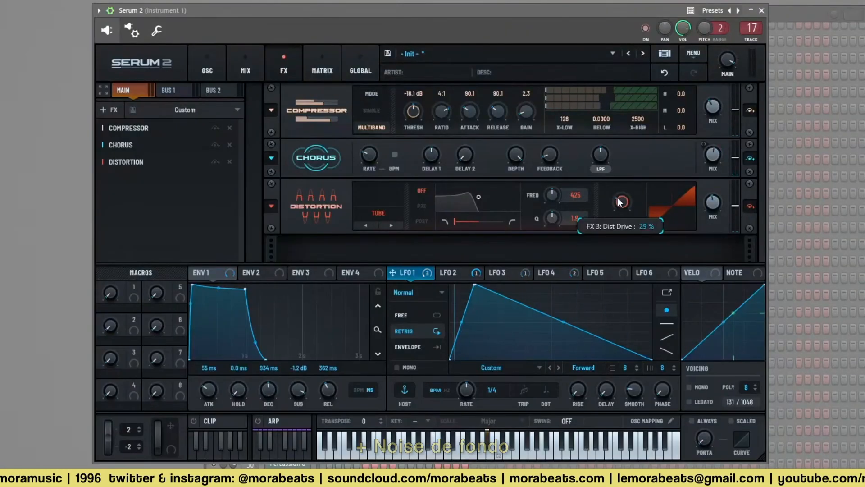
left_click_drag(621, 201, 621, 168)
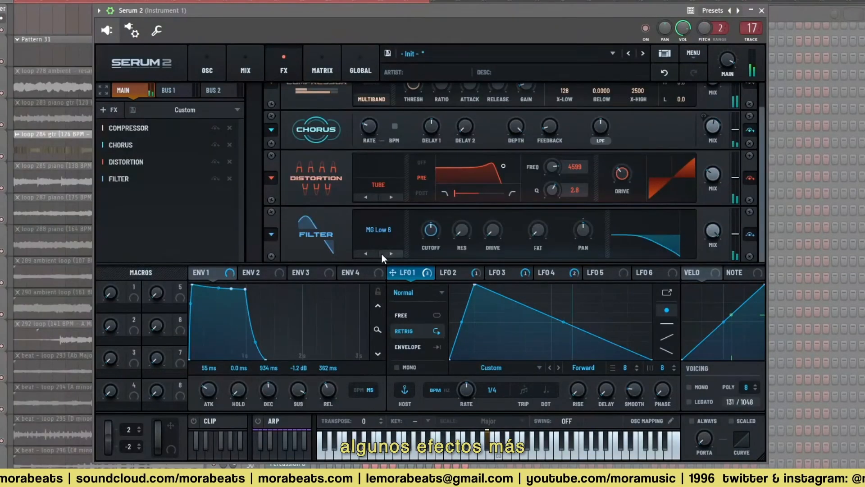
Change the Filter effect's type from MG Low 6 to Reverb
left_click(381, 253)
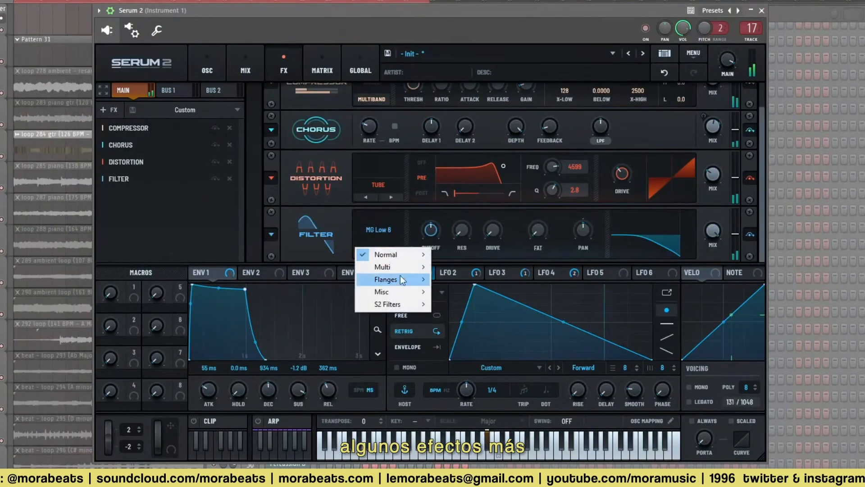
mouse_move(373, 288)
left_click(477, 126)
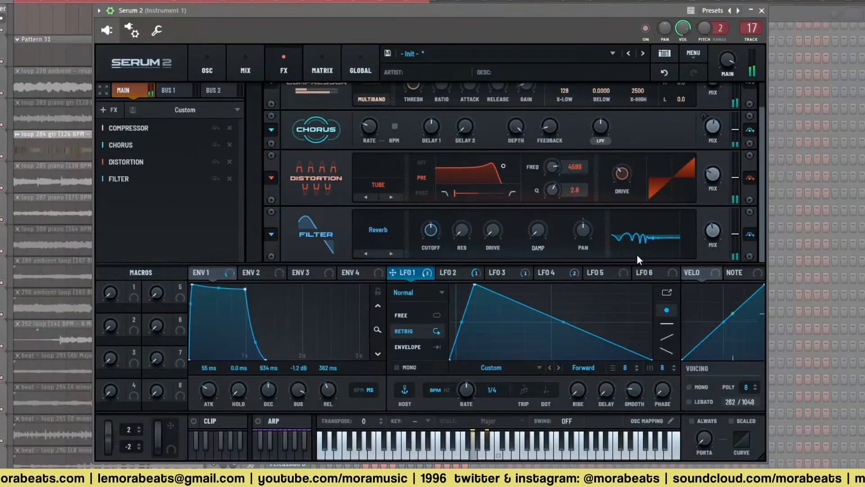
Add a Reverb effect in Hall mode and a Delay after it, and adjust the delay's filter
left_click(109, 110)
left_click(126, 263)
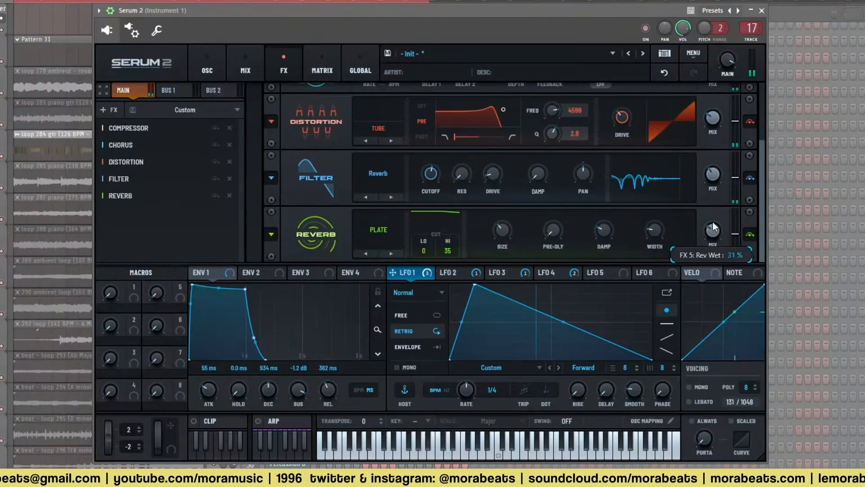
left_click(391, 253)
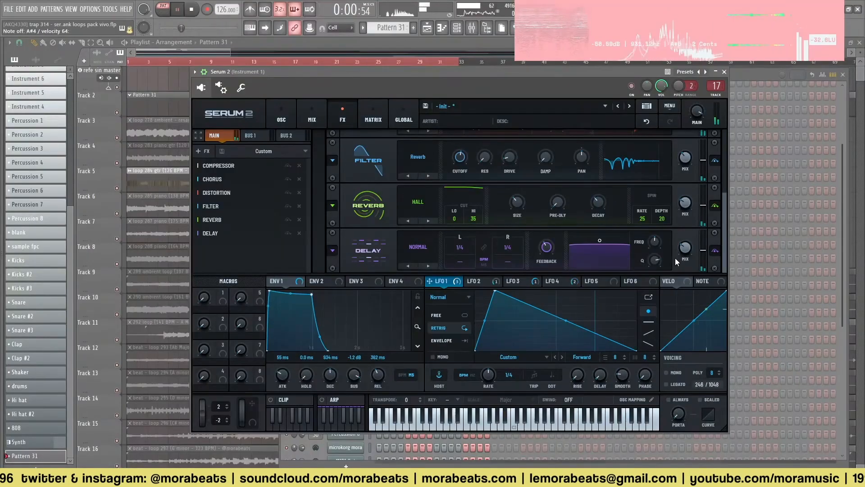
left_click_drag(606, 241, 610, 281)
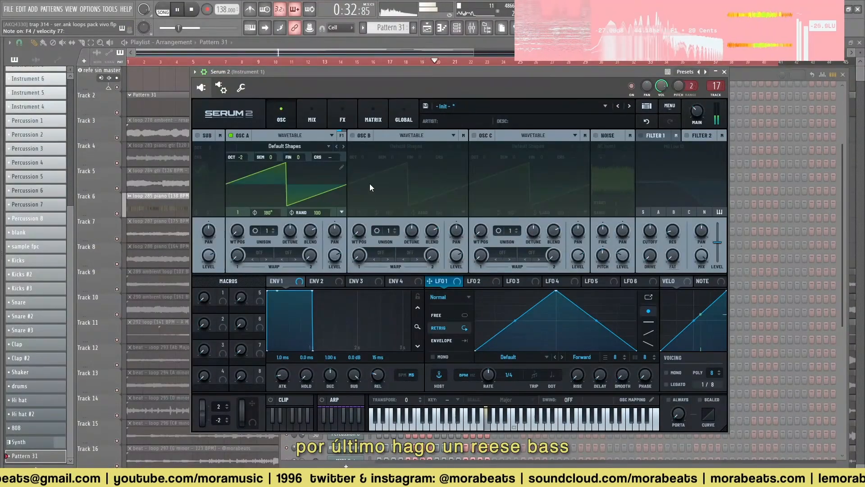
Enable the Sub oscillator with a sine wave at octave -1 for the reese bass
left_click(197, 136)
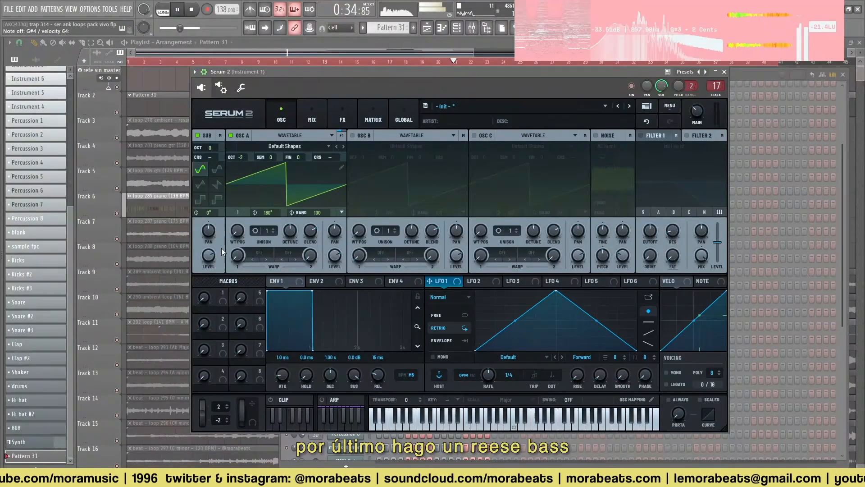
scroll(210, 153, "down", 1)
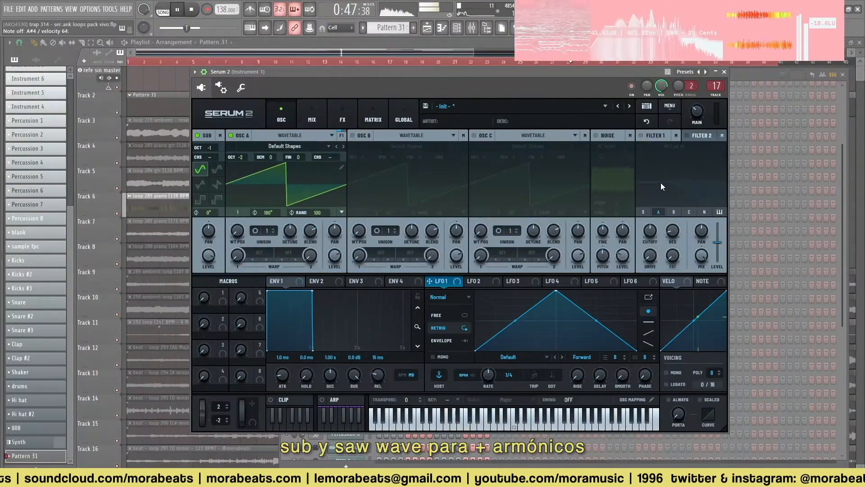
Enable Filter 1 as MG Low 12 with a cutoff of about 1586 Hz, modulated by LFO 2 at about 16%
left_click(641, 136)
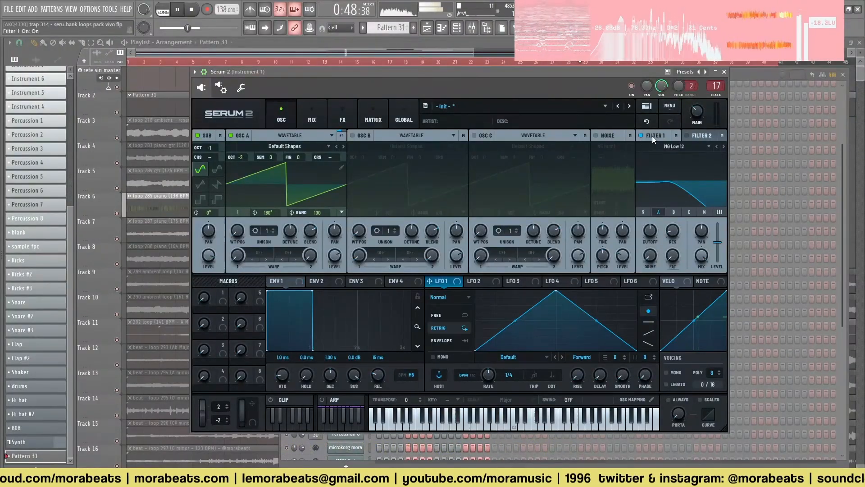
left_click_drag(654, 223, 654, 210)
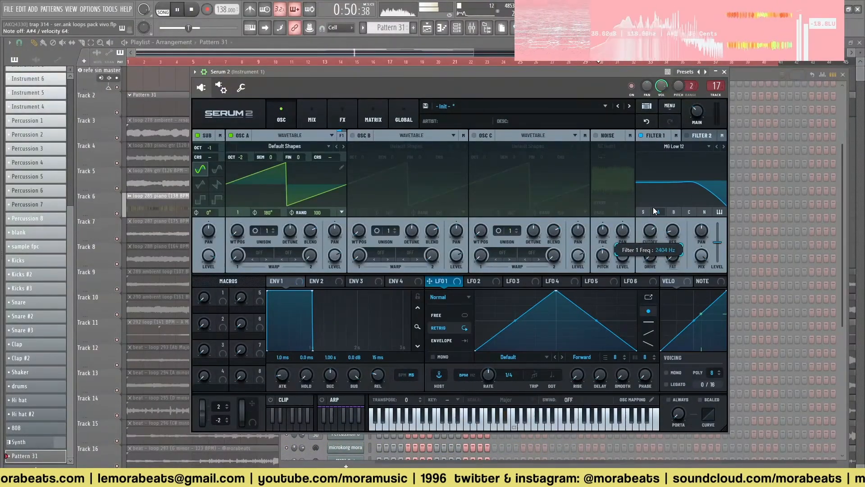
left_click_drag(648, 258, 651, 229)
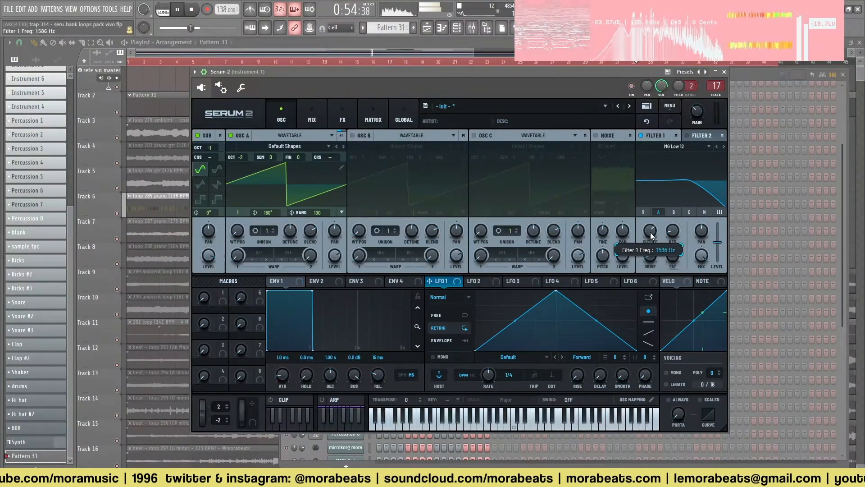
left_click_drag(469, 281, 643, 230)
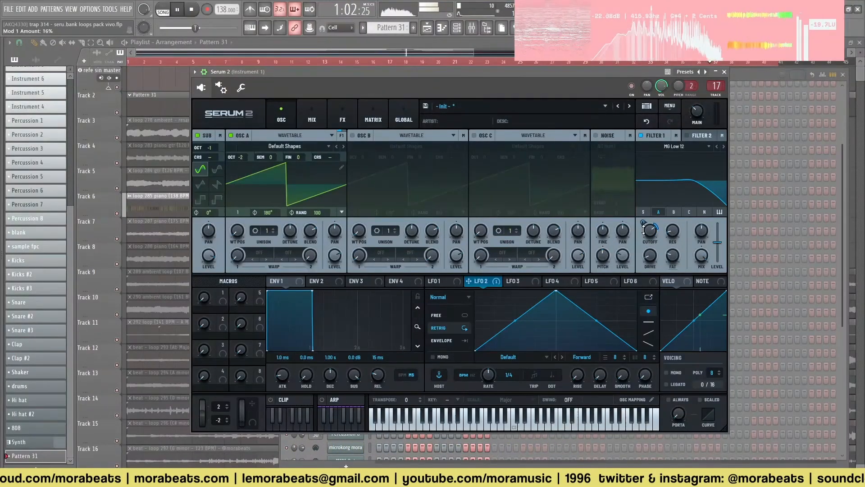
Reshape LFO 2 into an irregular curve with steep drops and bumps, and set its rate to one bar
mouse_move(596, 321)
left_mouse_down()
mouse_move(611, 321)
mouse_move(597, 320)
left_mouse_up()
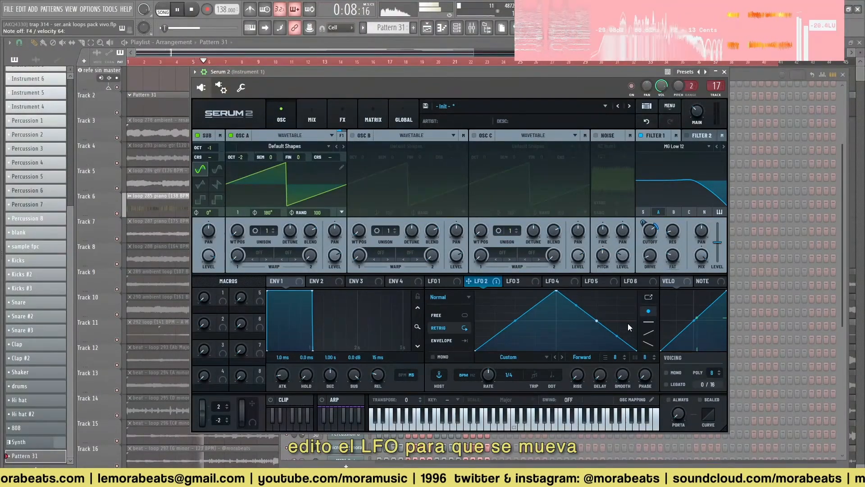
left_click_drag(636, 350, 638, 286)
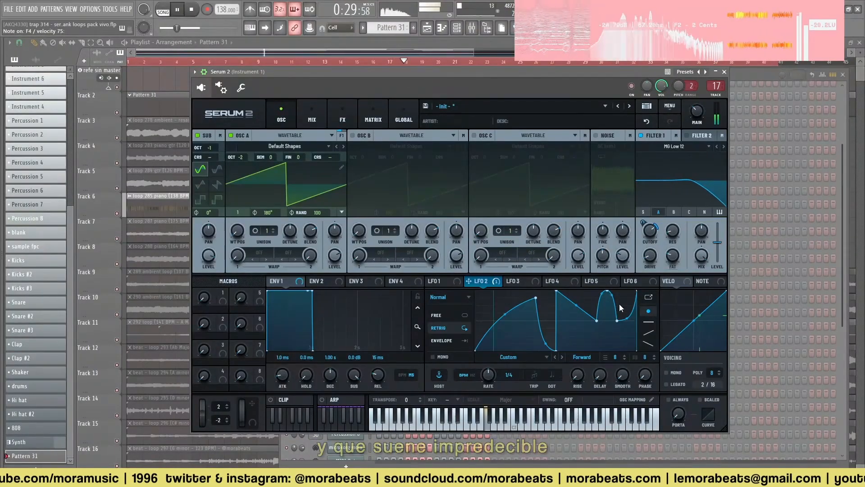
left_click_drag(484, 376, 490, 393)
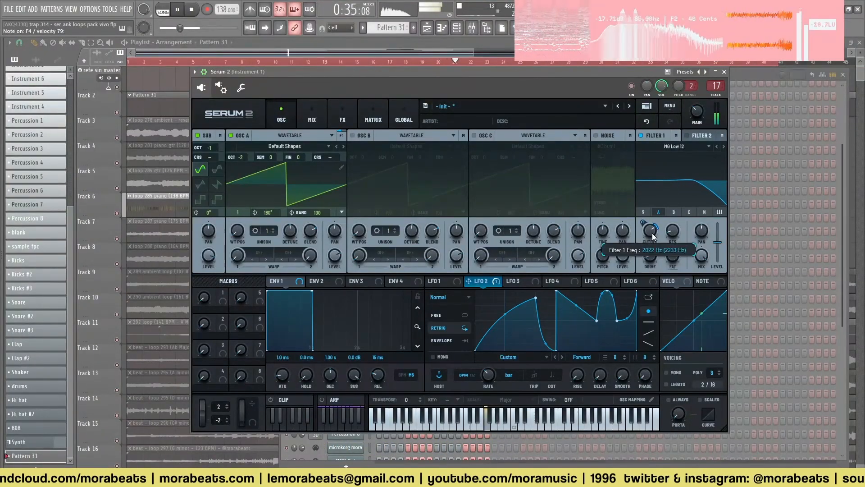
Shape Env 2 with a 47 ms decay and no sustain, and assign it to Oscillator A's coarse pitch at about 45%
left_click(314, 289)
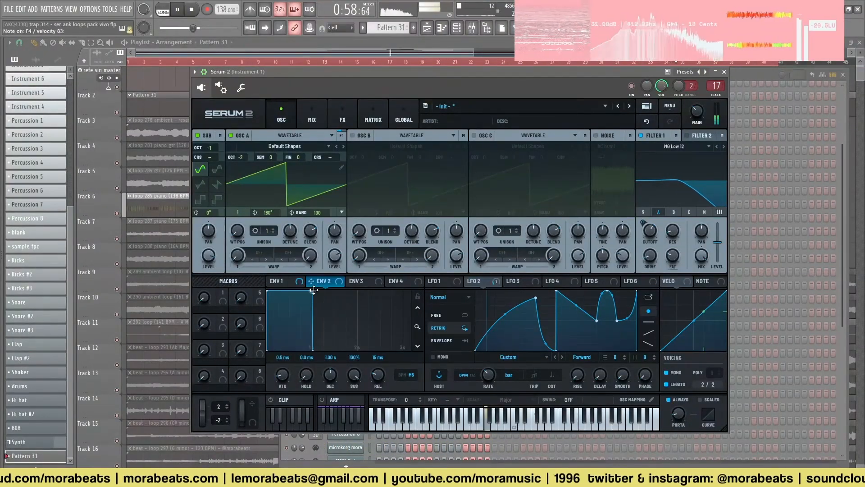
left_click_drag(314, 288, 278, 356)
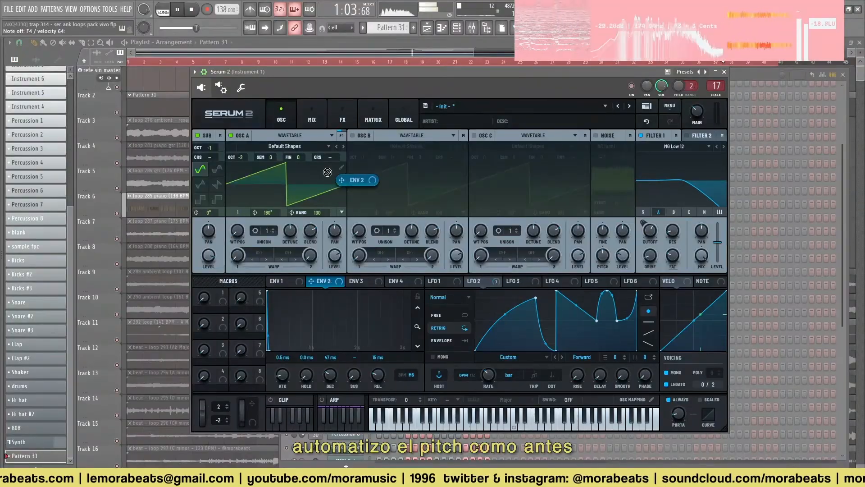
left_click_drag(348, 180, 331, 158)
key("space")
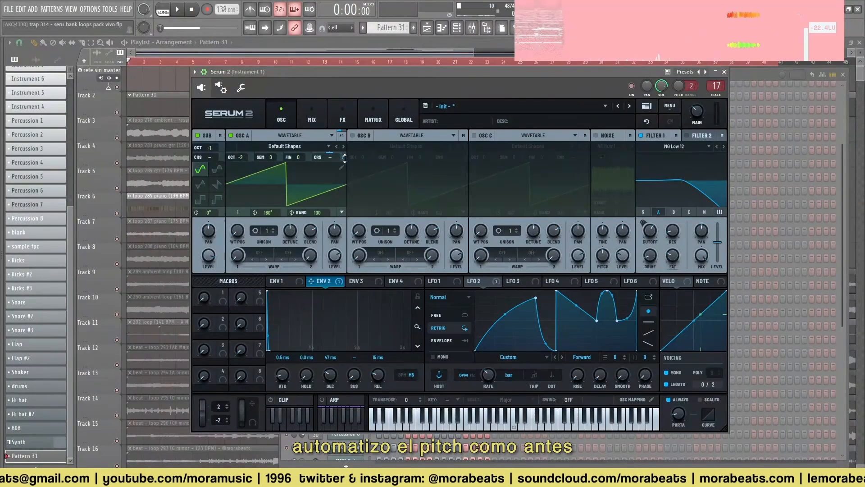
mouse_move(344, 159)
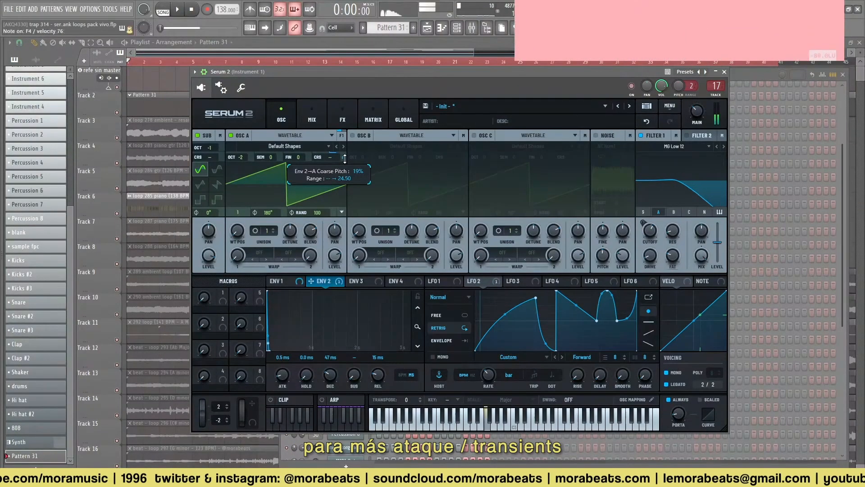
left_click_drag(342, 137, 357, 159)
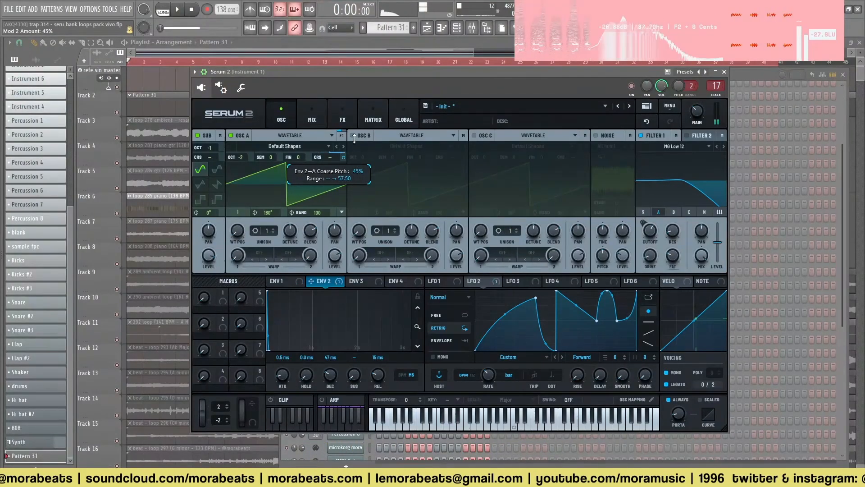
Give Oscillator A 16 unison voices with a detune of about 0.15
left_click_drag(266, 230, 266, 93)
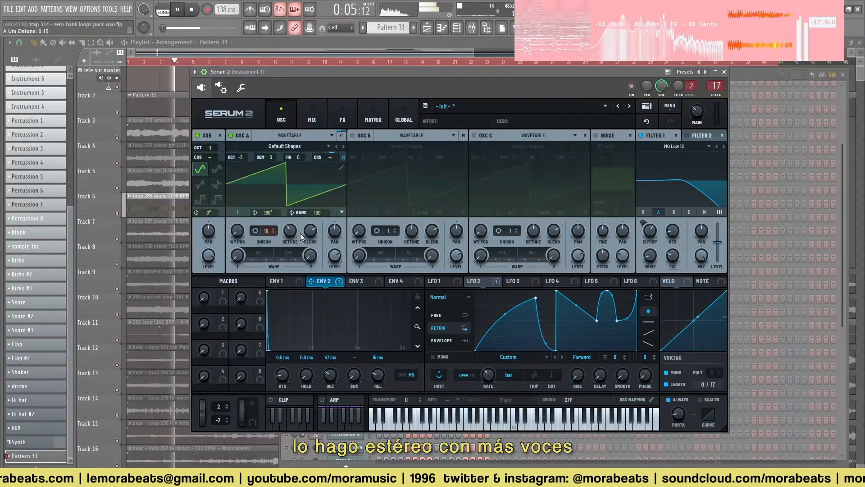
key("l")
Enable Oscillator B with the Analog_BD_Sin wavetable at about 33% level, and try out its wavetable position
left_click(352, 135)
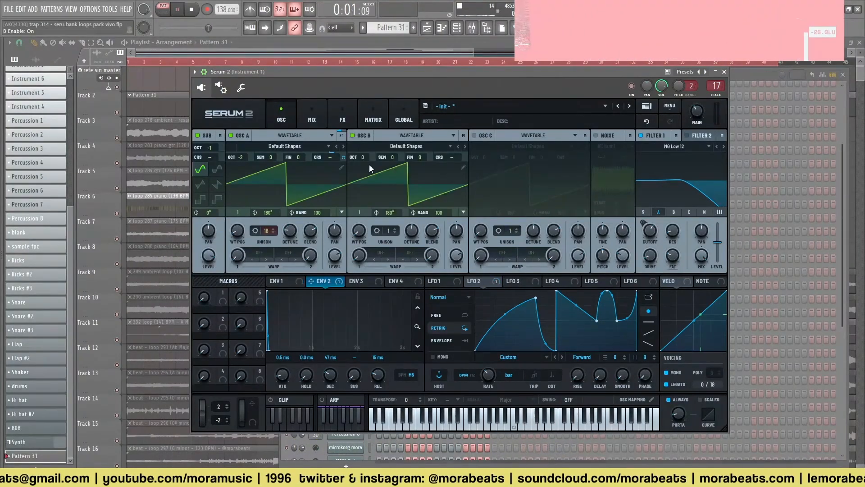
left_click(412, 147)
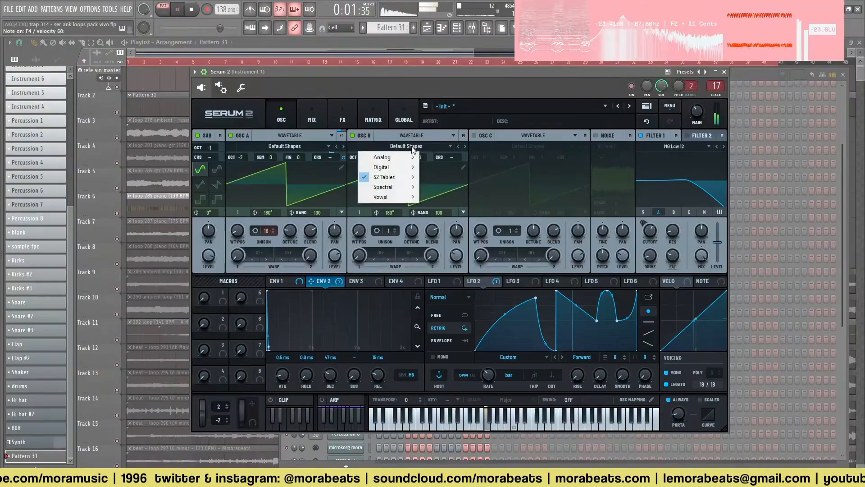
mouse_move(397, 161)
left_click(444, 173)
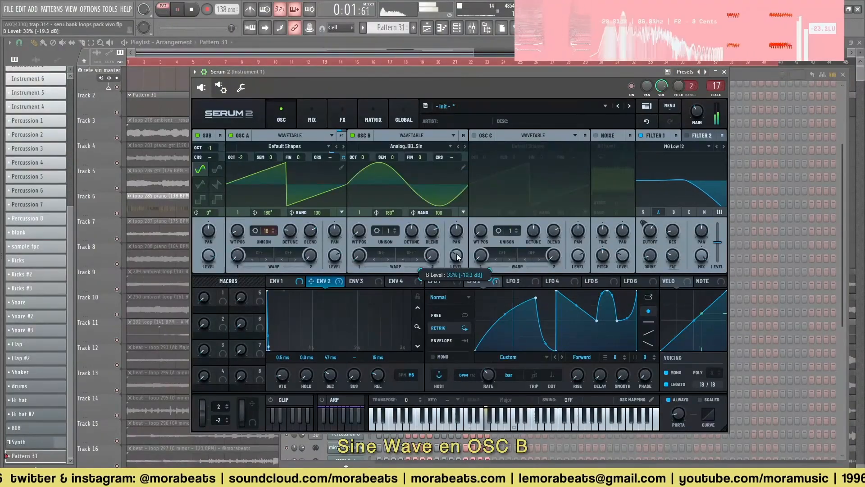
left_click_drag(359, 230, 356, 221)
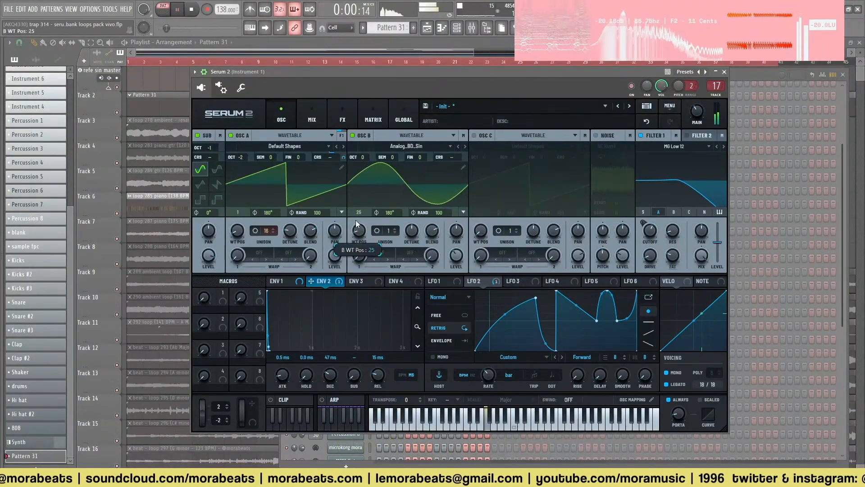
left_click_drag(361, 171, 374, 252)
Modulate Oscillator B's wavetable position and level with LFO 2, setting the oscillator's level to about 29%
left_click(481, 281)
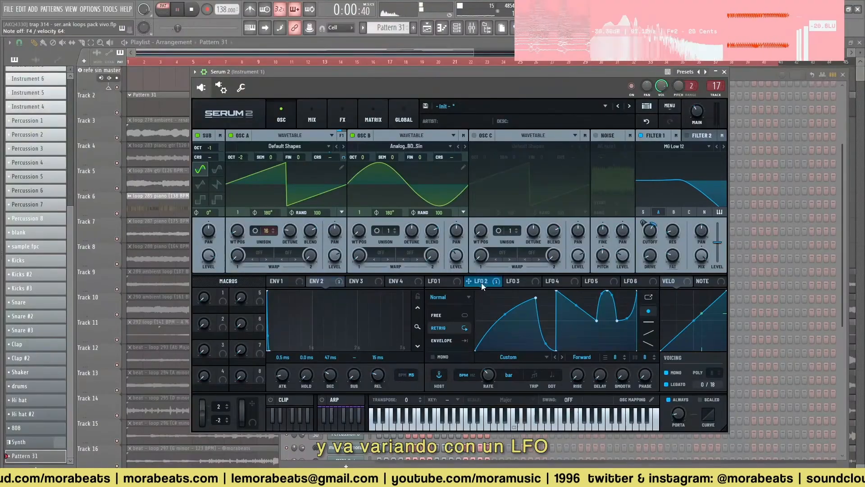
left_click_drag(481, 284, 359, 230)
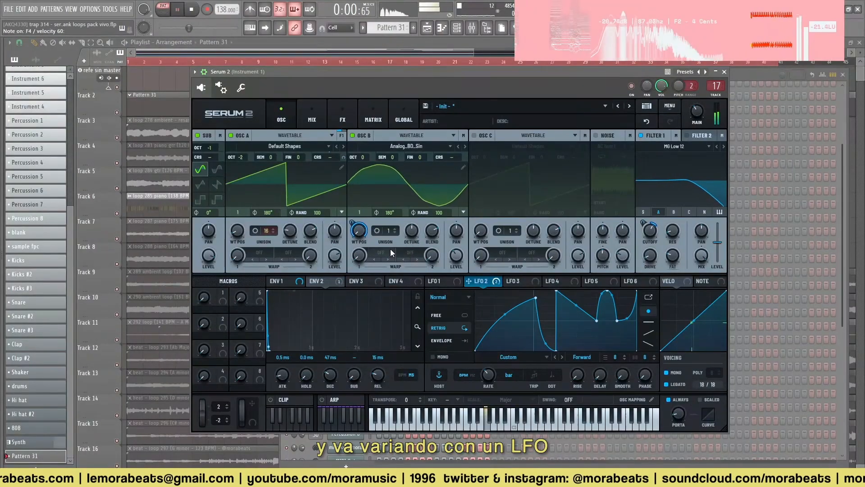
mouse_move(455, 256)
left_mouse_down()
mouse_move(453, 265)
mouse_move(453, 231)
mouse_move(456, 260)
left_mouse_up()
left_click_drag(453, 260, 457, 269)
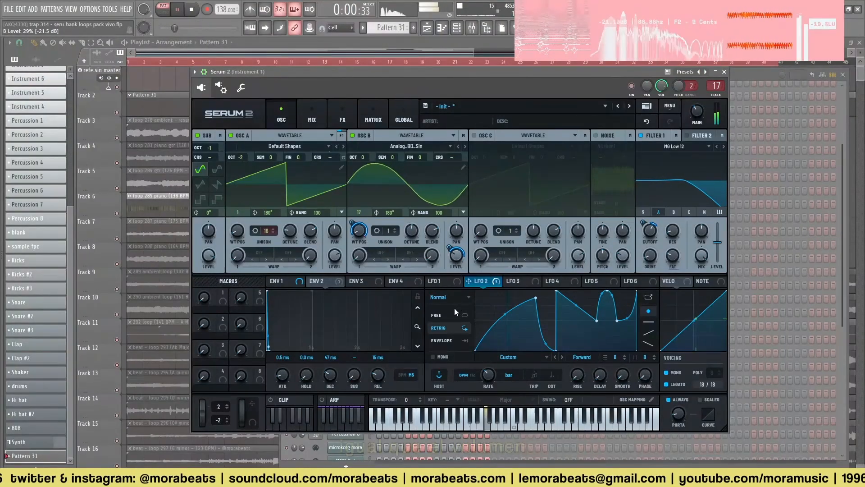
Modulate the noise oscillator's level with LFO 3 and set that LFO's rate to 1/2
left_click(442, 280)
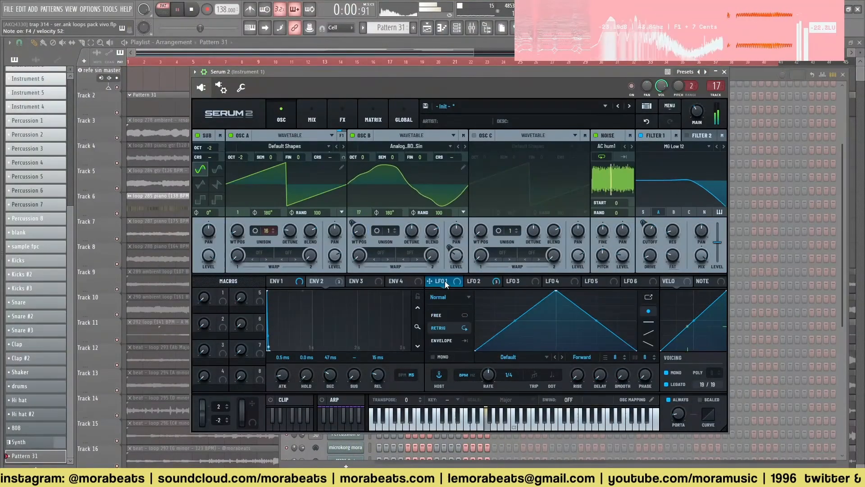
left_click(519, 281)
left_click_drag(518, 284, 617, 280)
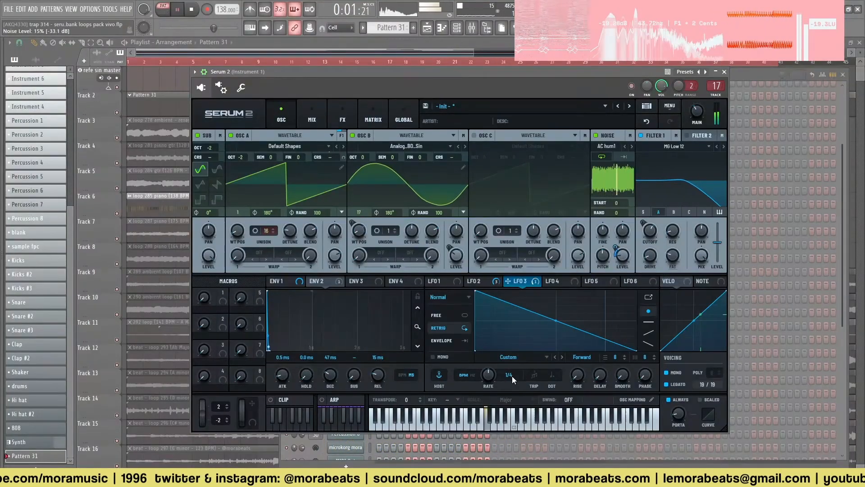
left_click_drag(486, 377, 483, 383)
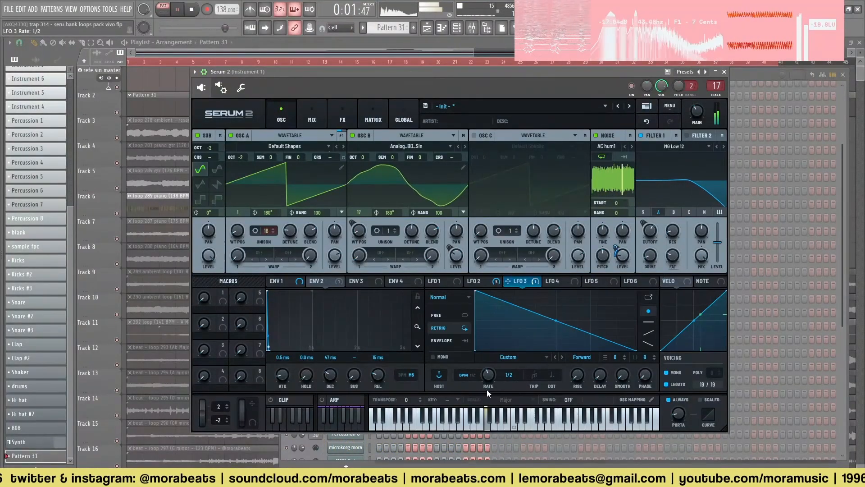
Set the MG Low 24 cutoff of Filter 2 to about 75 Hz and route the sub and Oscillators A and B into it
mouse_move(649, 231)
left_mouse_down()
mouse_move(666, 259)
mouse_move(672, 221)
mouse_move(648, 238)
mouse_move(645, 257)
mouse_move(658, 218)
mouse_move(657, 231)
left_mouse_up()
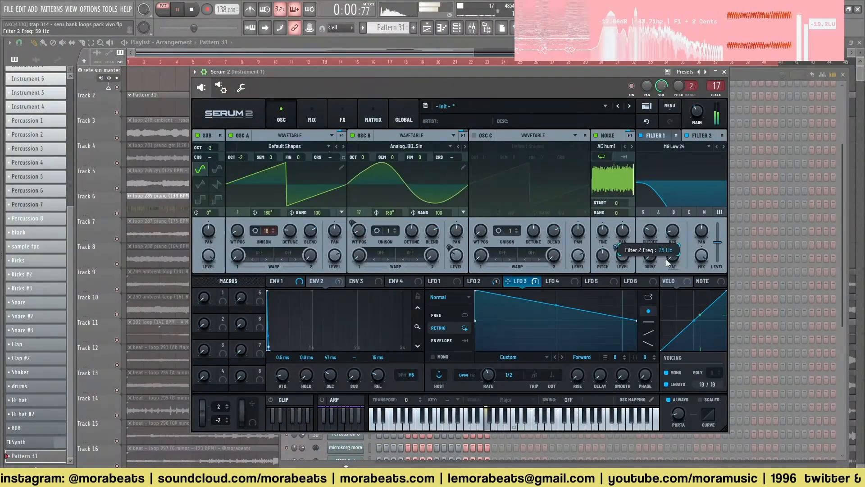
left_click(646, 212)
left_click(660, 212)
left_click(674, 213)
Assign LFO 4 to the Filter 2 cutoff and adjust the modulation depth
left_click(559, 281)
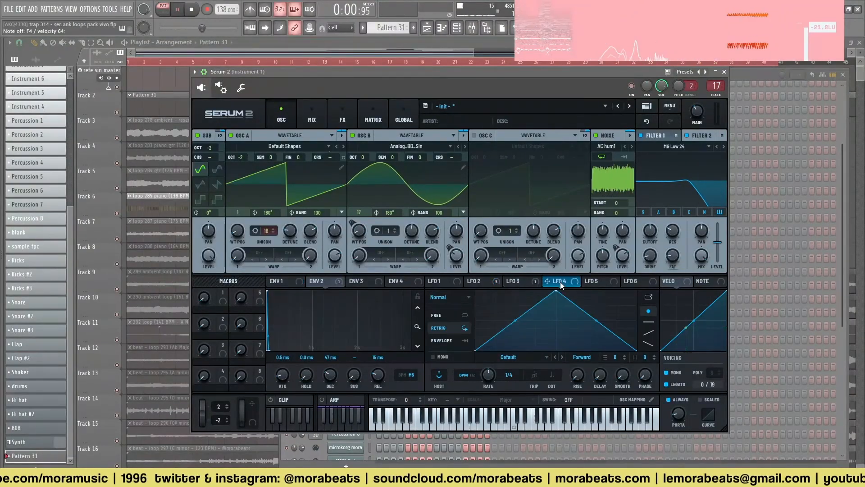
left_click_drag(547, 281, 645, 234)
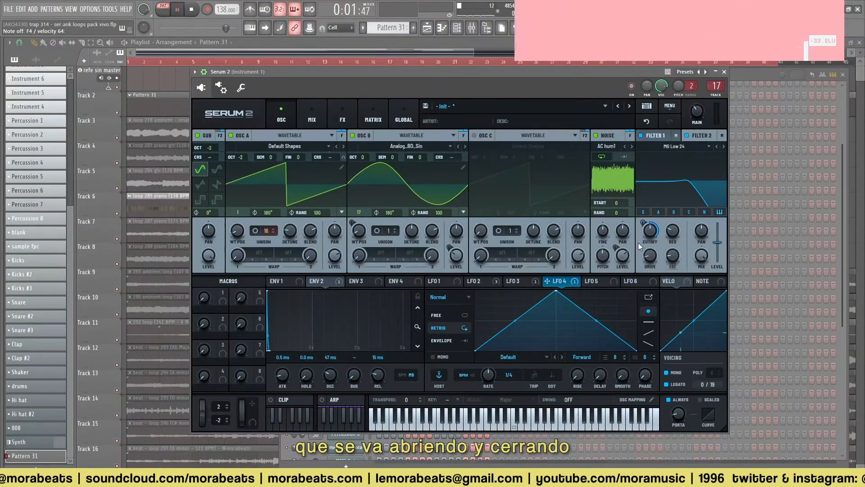
left_click_drag(642, 220, 638, 260)
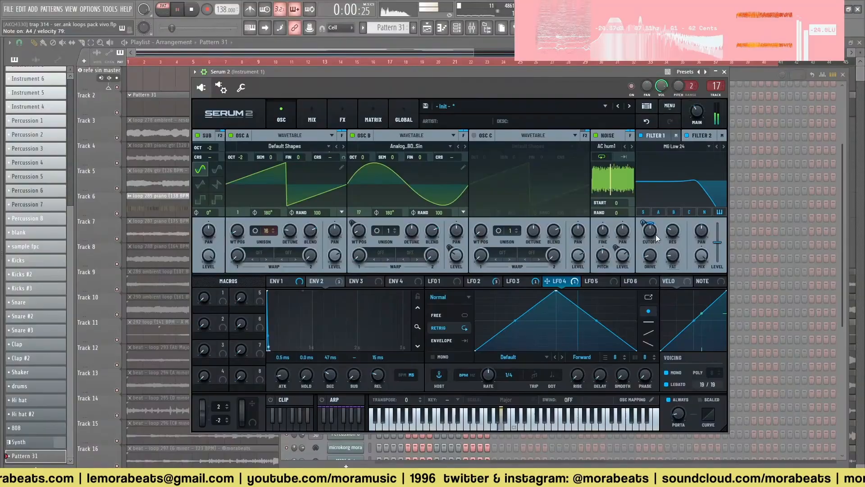
Set LFO 4 to a 2 bar rate with Ping Pong direction and Free mode
left_click_drag(488, 375, 484, 391)
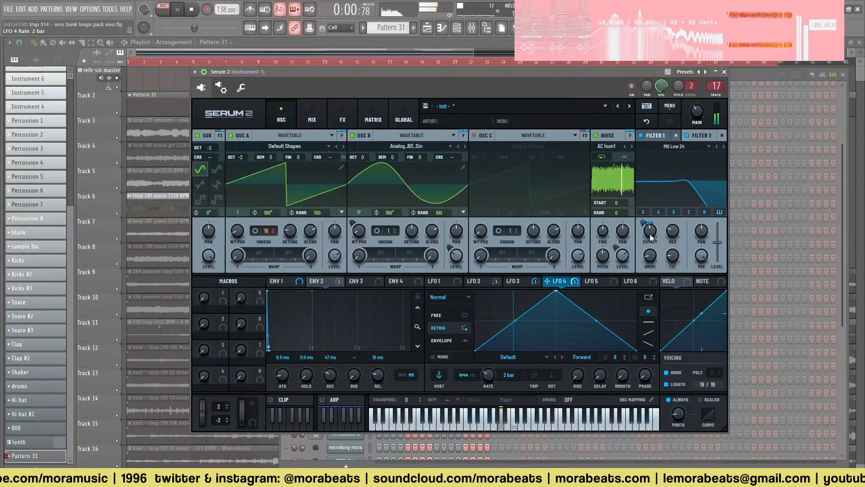
left_click(580, 356)
left_click(593, 388)
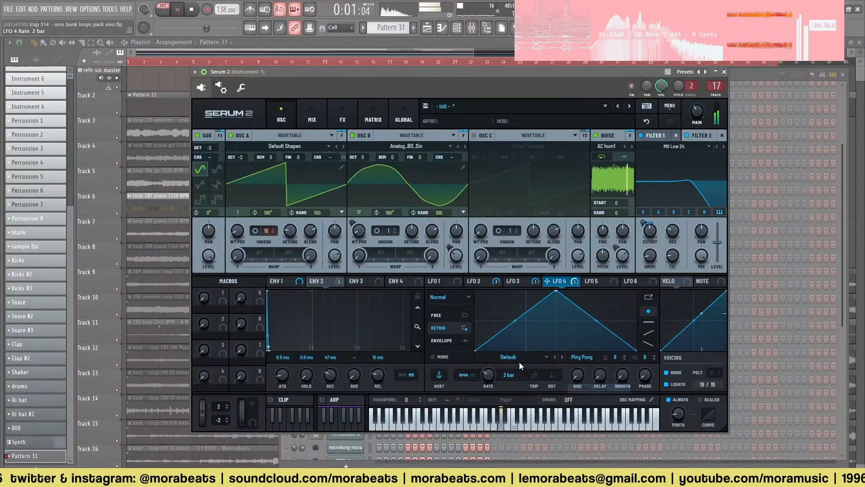
left_click(454, 315)
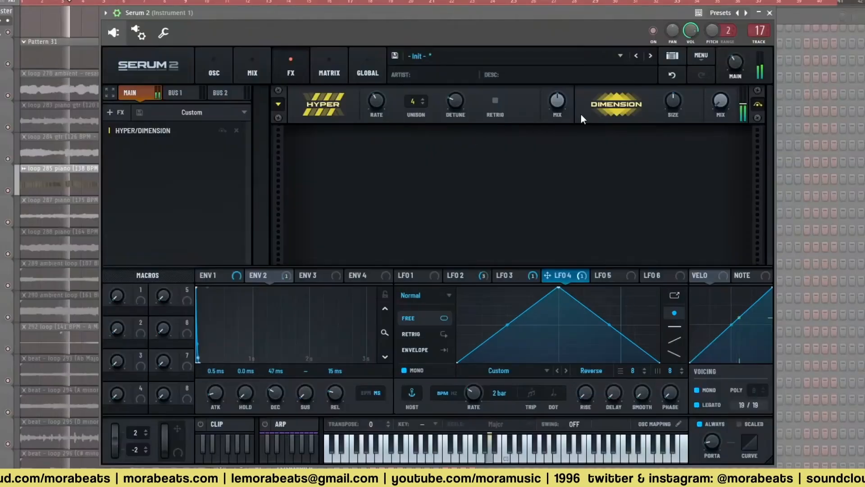
Set the Hyper mix to 0% and the Dimension mix to about 64%
left_click_drag(557, 101, 542, 291)
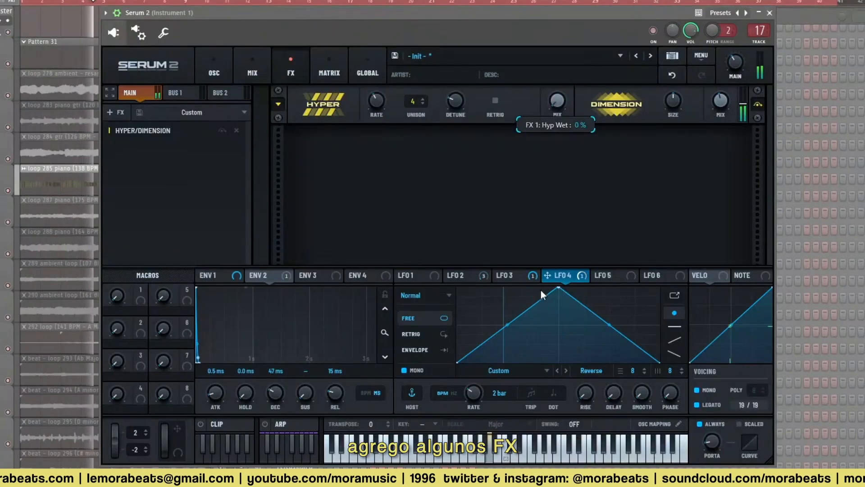
left_click_drag(720, 101, 720, 27)
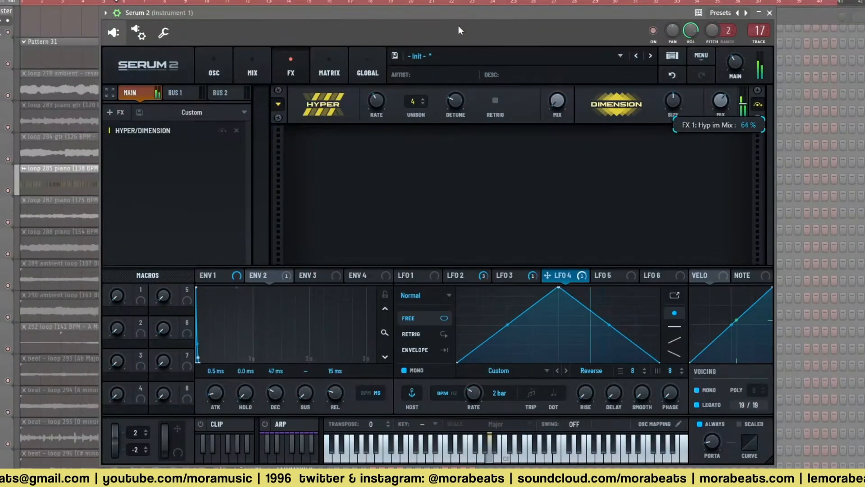
Add a Flanger and a Chorus to the main effects chain and reduce the mix of both
left_click(115, 112)
left_click(154, 231)
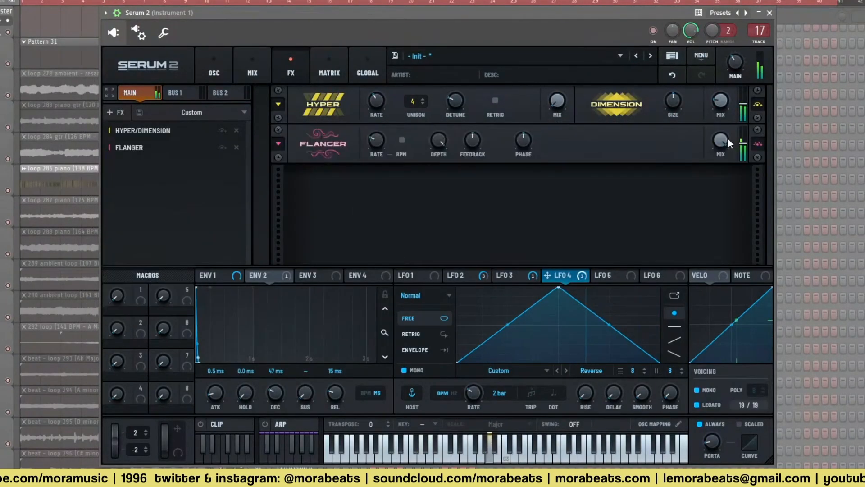
left_click_drag(728, 139, 694, 244)
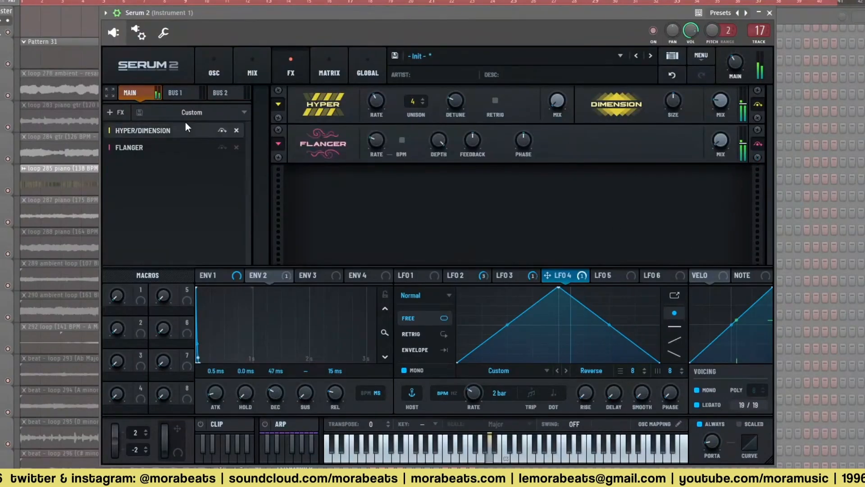
left_click(112, 112)
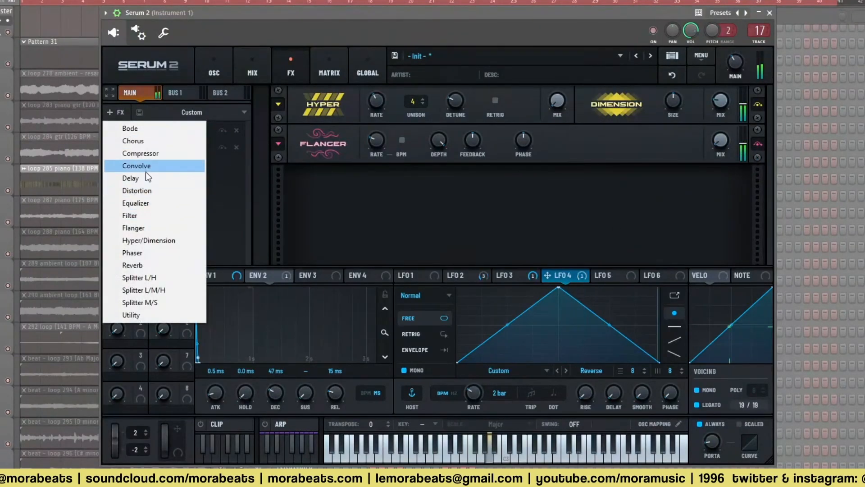
left_click(147, 143)
left_click_drag(719, 181, 695, 210)
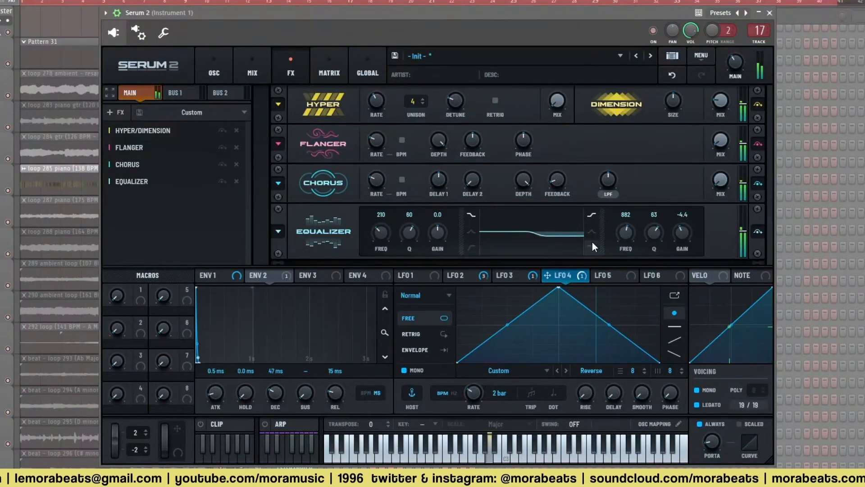
Switch the Equalizer's high band to a low-pass shape and set its frequency to about 1024 Hz
left_click(592, 246)
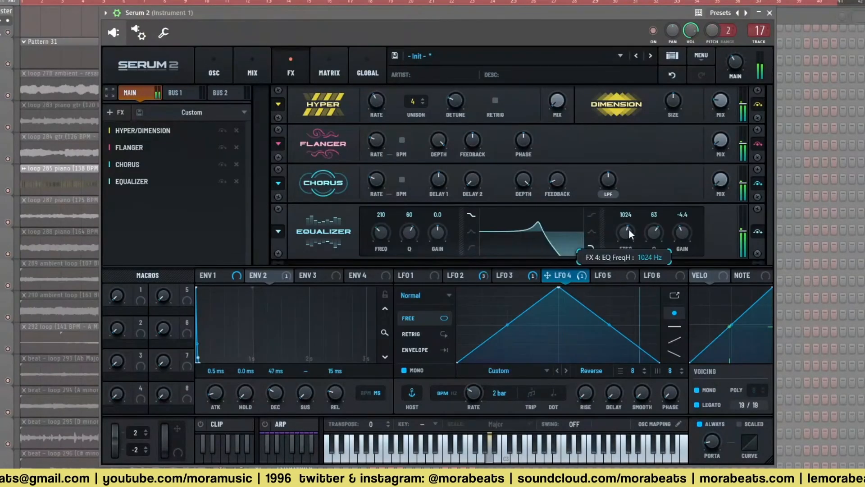
mouse_move(628, 228)
left_mouse_down()
mouse_move(645, 225)
mouse_move(648, 240)
mouse_move(629, 233)
mouse_move(629, 215)
mouse_move(624, 253)
mouse_move(627, 235)
left_mouse_up()
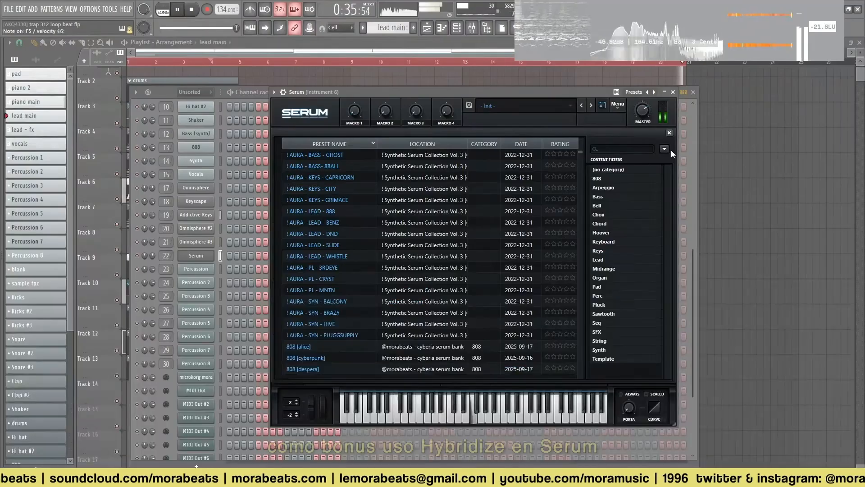
In Serum on the lead main pattern, generate several random combined presets with Hybridize
left_click(665, 149)
left_click(689, 178)
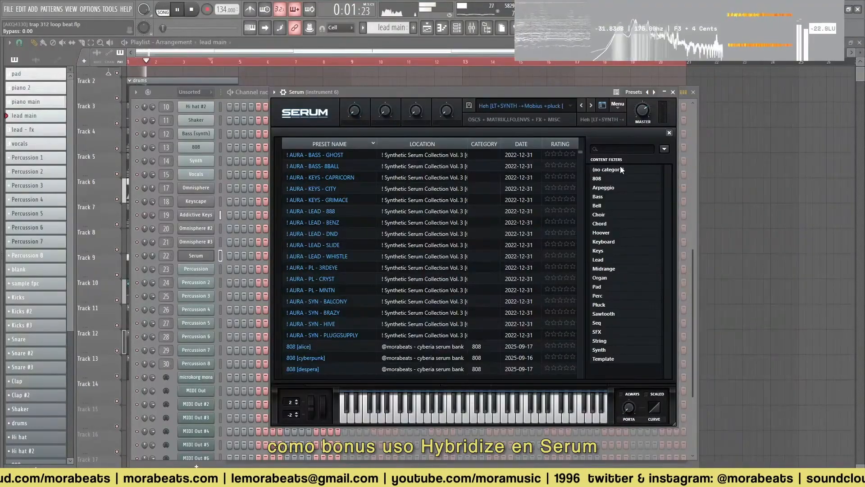
left_click(661, 148)
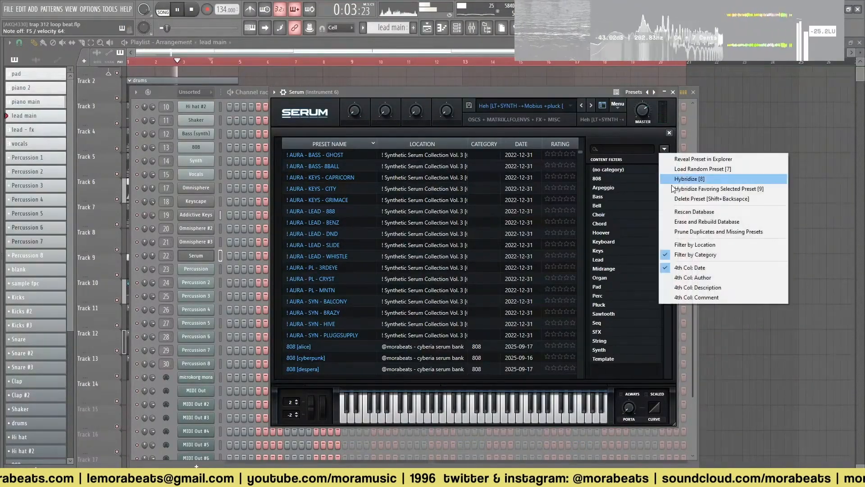
left_click(680, 181)
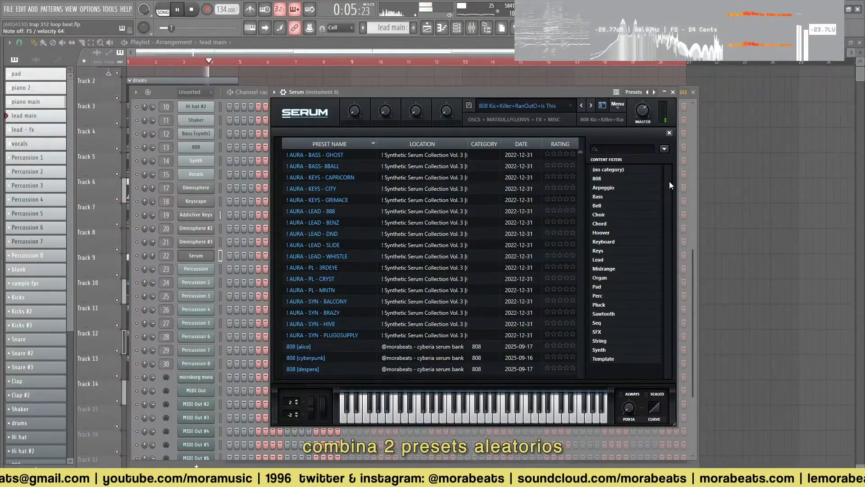
left_click(664, 149)
left_click(674, 179)
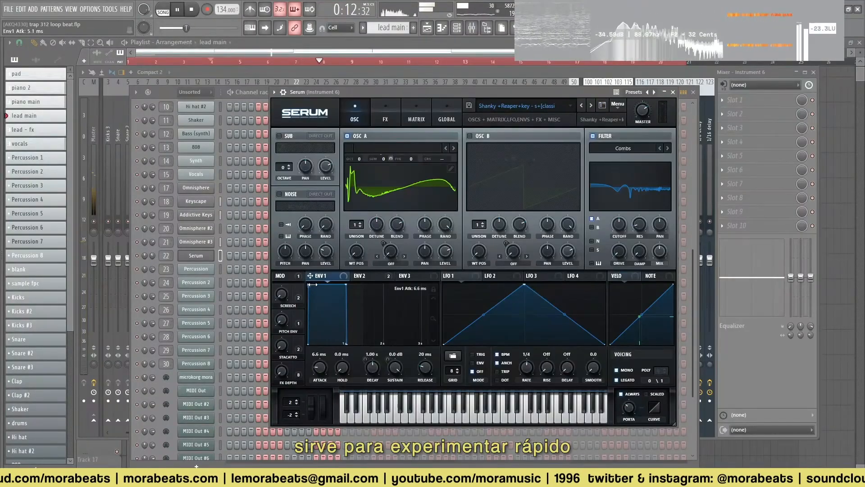
Set the hybridized preset's Envelope 1 attack to about 152 ms and lengthen its release
left_click_drag(313, 284, 329, 279)
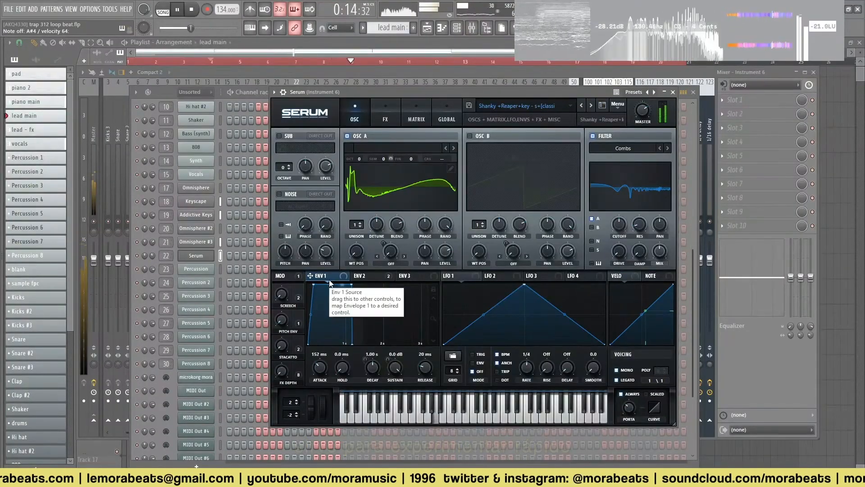
left_click_drag(425, 373, 427, 365)
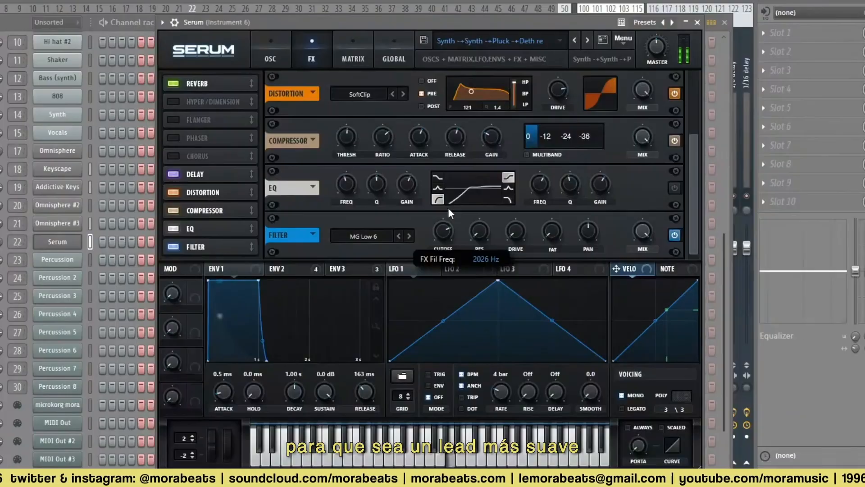
Lower the mix of the MG Low 6 effects filter and return to the oscillator settings
left_click_drag(649, 237, 647, 250)
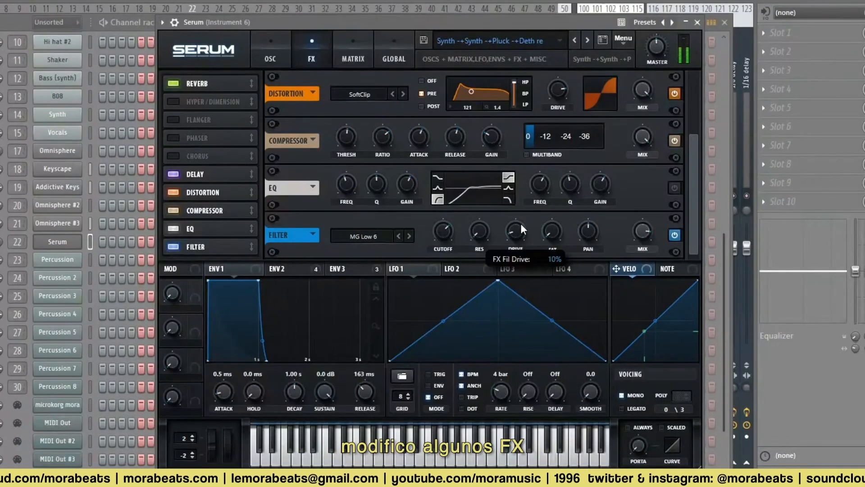
left_click(280, 50)
left_click(645, 99)
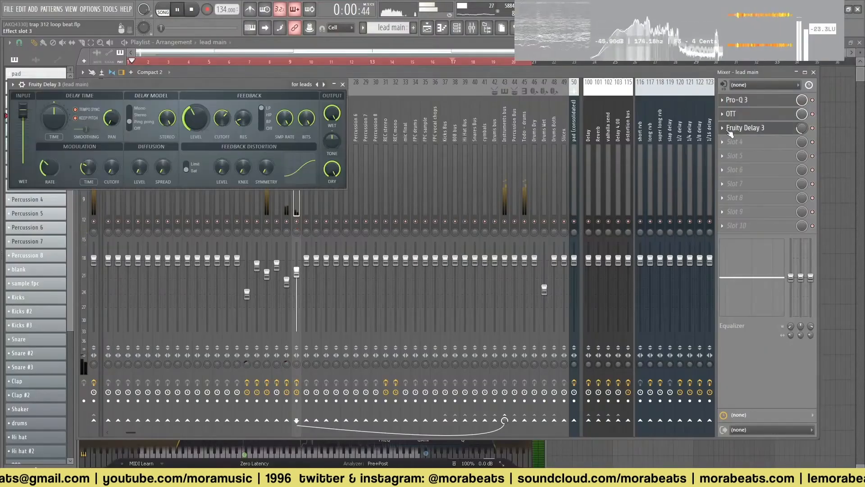
Adjust the Fruity Delay 3 mix level on the lead main mixer track and tweak the Spectral Gate effect
left_click(342, 84)
left_click(340, 107)
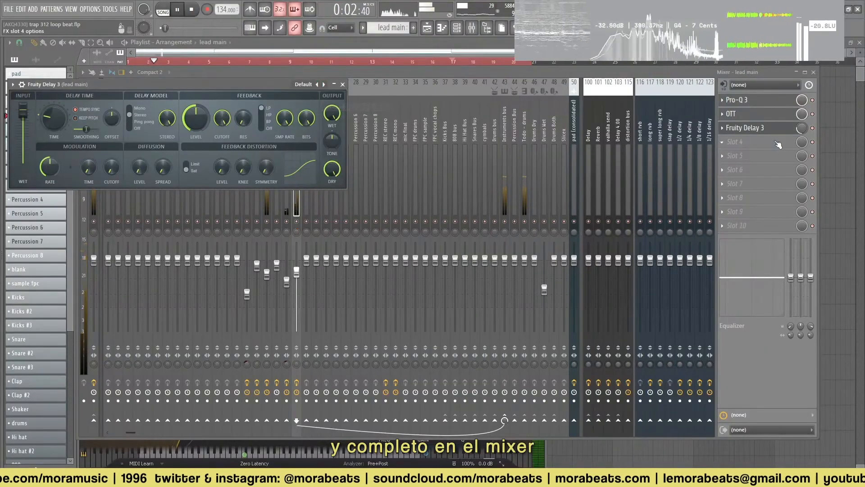
left_click_drag(801, 133, 803, 130)
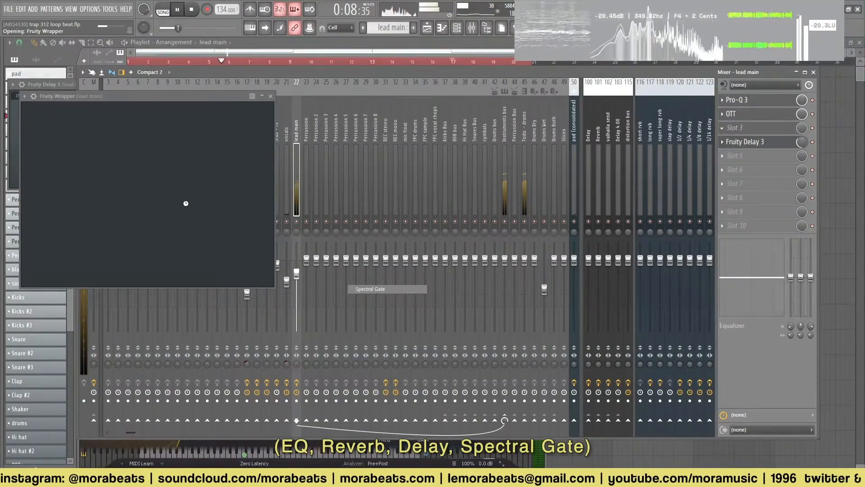
left_click_drag(111, 193, 145, 197)
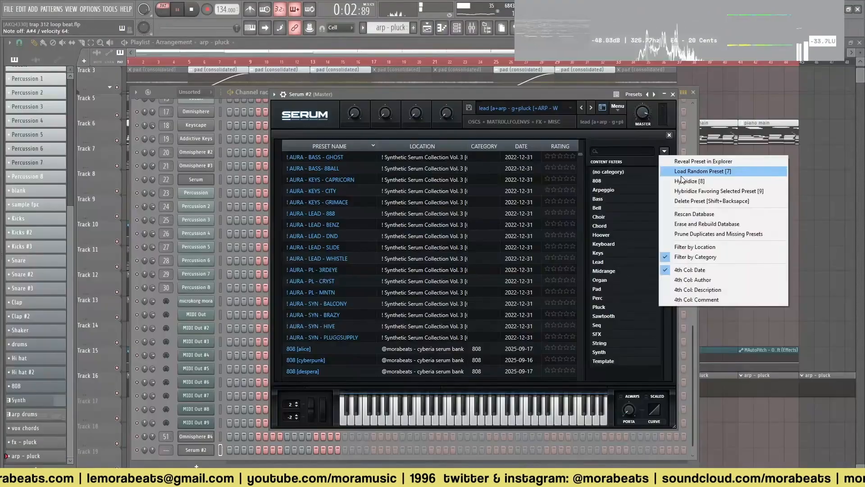
Hybridize a new preset in Serum #2 for the arp - pluck pattern and show its oscillator settings
left_click(688, 185)
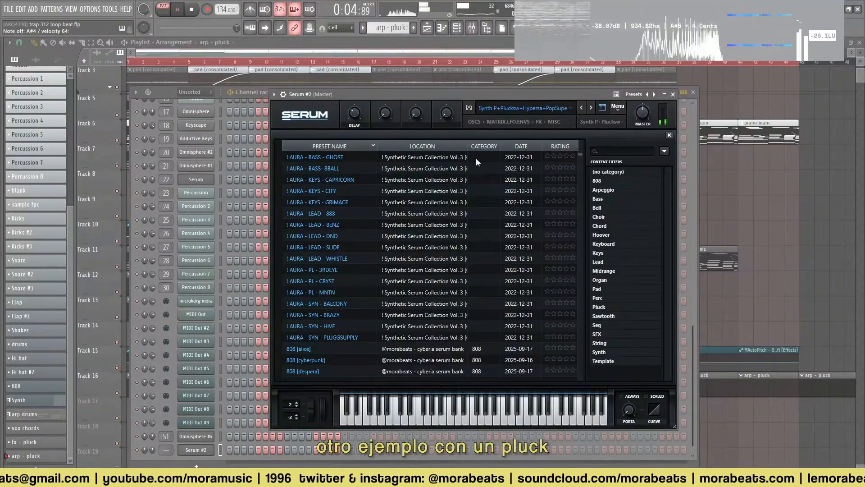
left_click(602, 109)
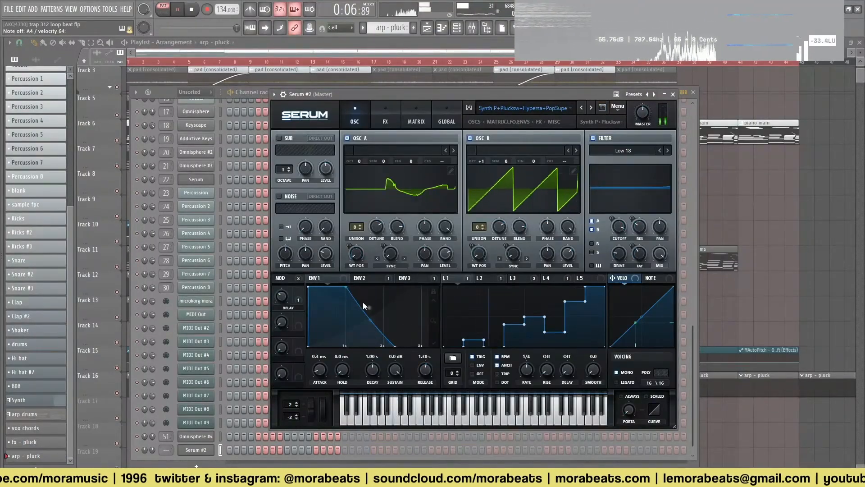
Give Envelope 1 a decay of about 569 ms with no sustain, and Envelope 2 an attack of about 40 ms with a shorter decay
left_click_drag(318, 288, 334, 358)
left_click(363, 278)
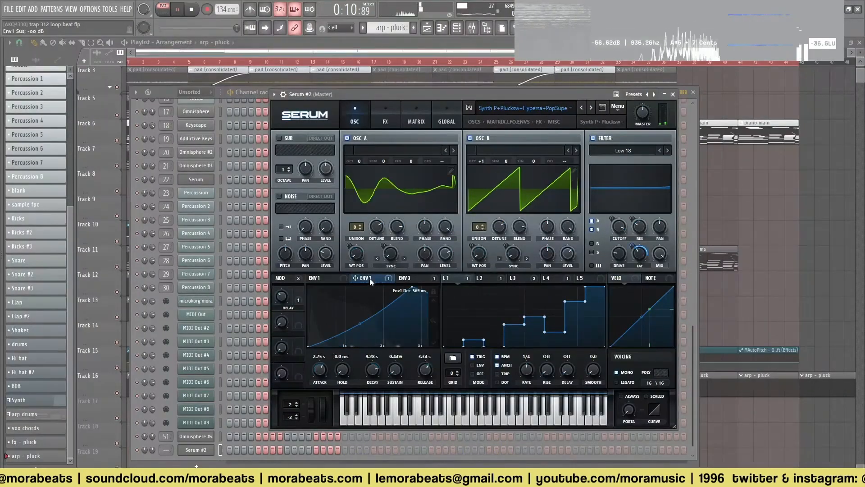
mouse_move(310, 287)
left_mouse_down()
mouse_move(381, 287)
mouse_move(308, 287)
left_mouse_up()
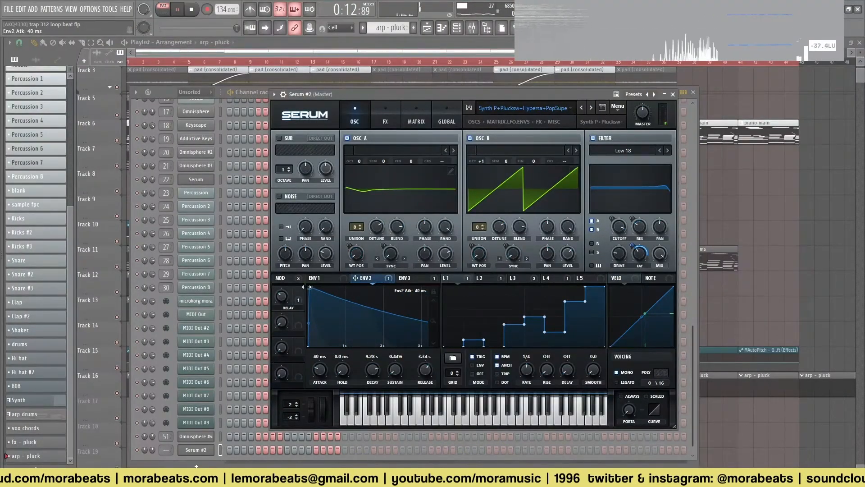
left_click_drag(373, 368, 373, 412)
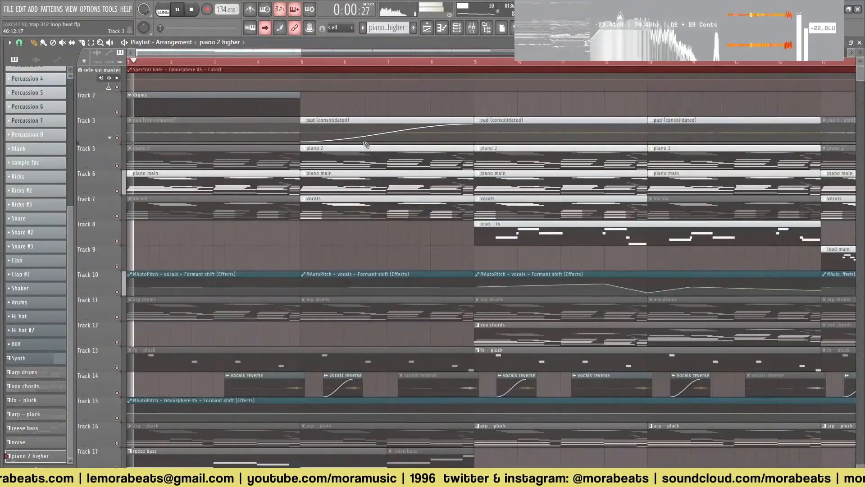
scroll(791, 104, "down", 2)
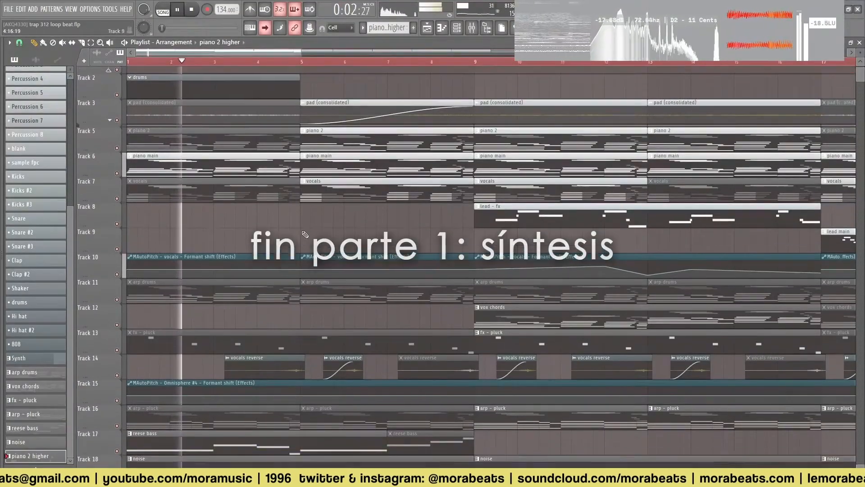
scroll(791, 105, "down", 4)
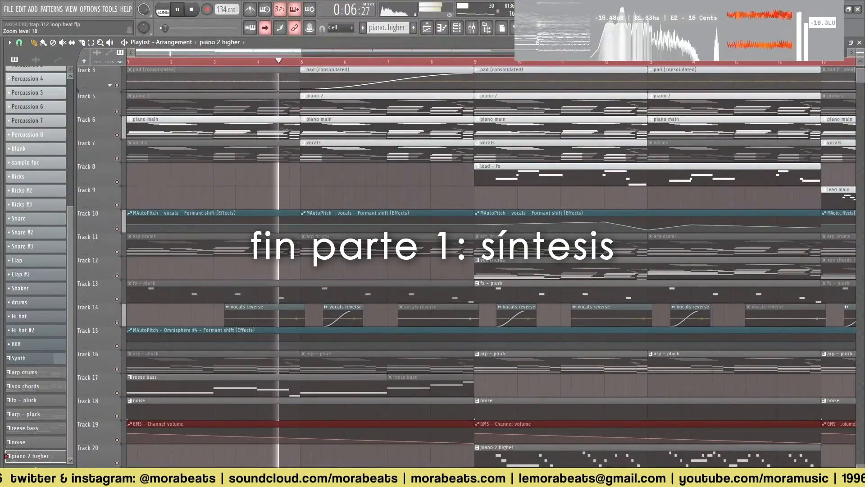
scroll(791, 104, "down", 2)
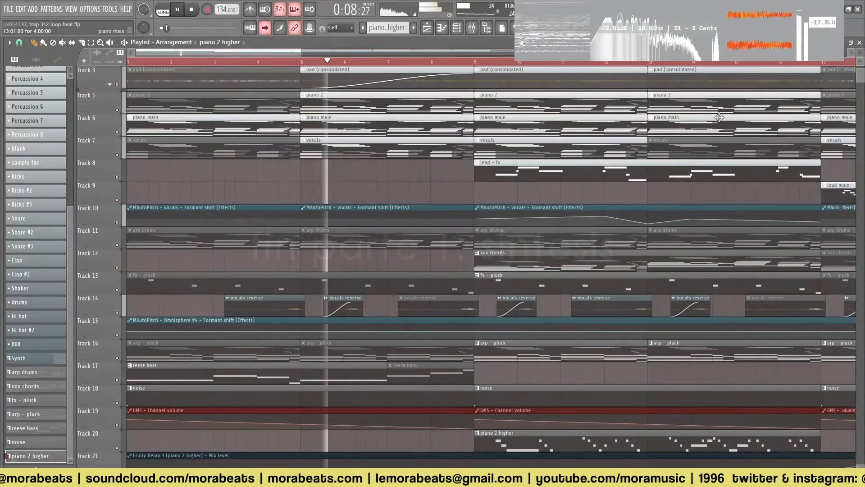